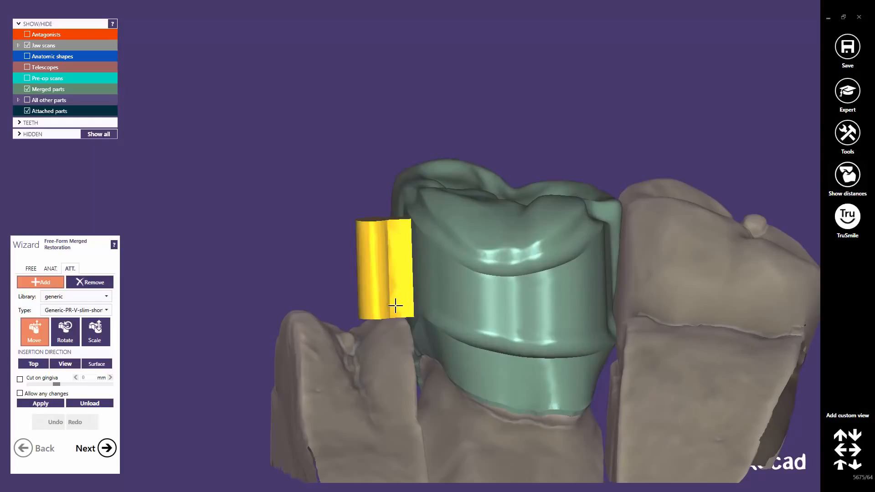
# Scale the yellow bar attachment slightly taller and move it against the side of the telescope crown
pyautogui.middleClick(395, 306)
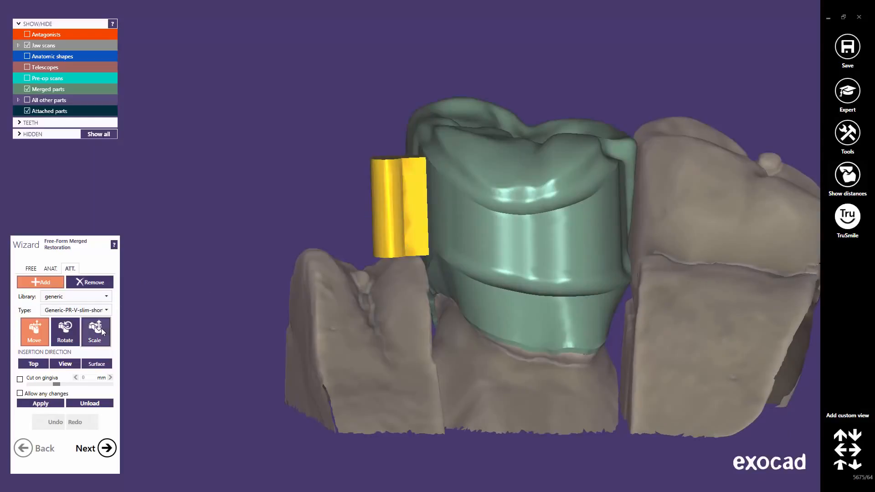
pyautogui.click(102, 329)
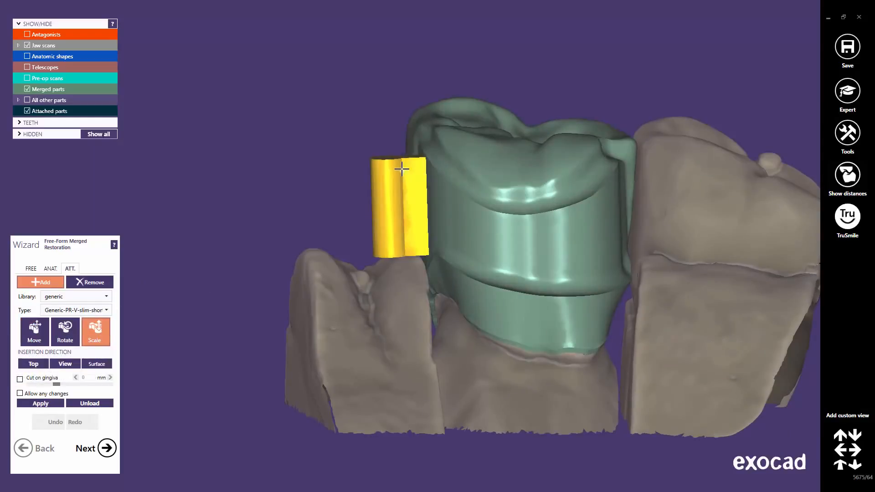
pyautogui.moveTo(401, 169); pyautogui.dragTo(402, 162)
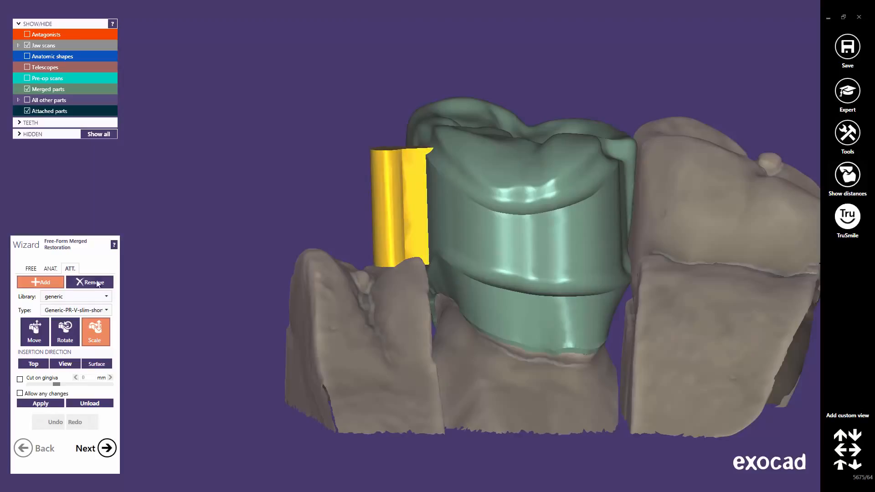
pyautogui.click(34, 332)
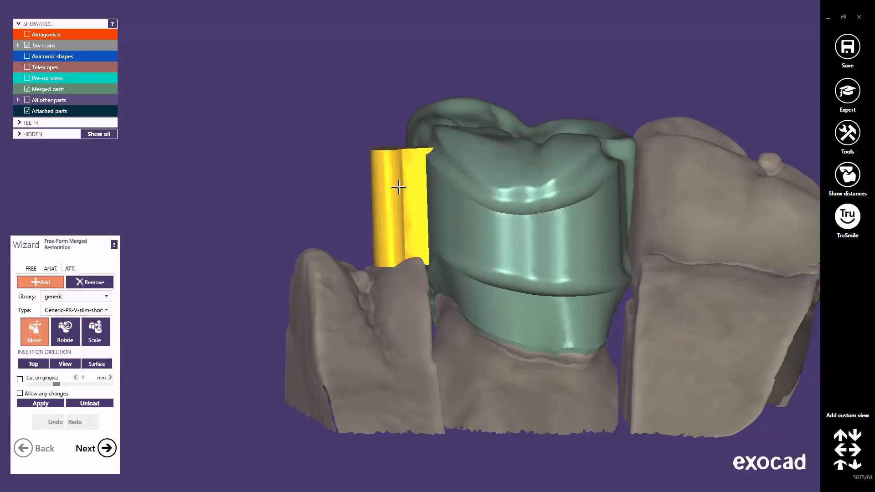
pyautogui.moveTo(398, 185); pyautogui.dragTo(399, 190)
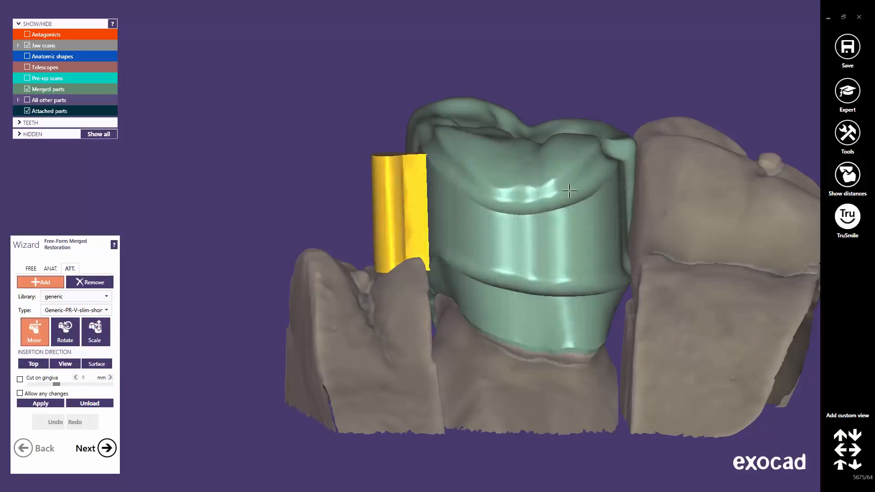
pyautogui.moveTo(489, 170); pyautogui.dragTo(488, 179, button='right')
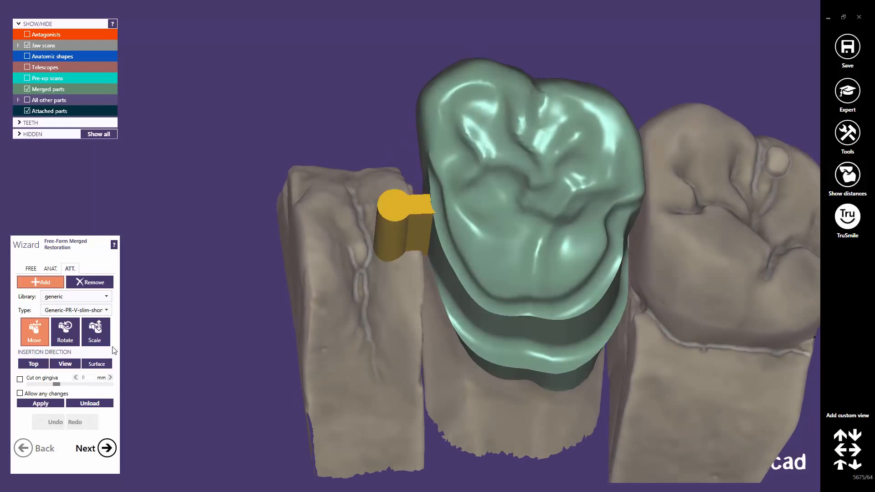
# Switch the attachment's insertion direction to View, then Surface, then back to Top
pyautogui.click(68, 366)
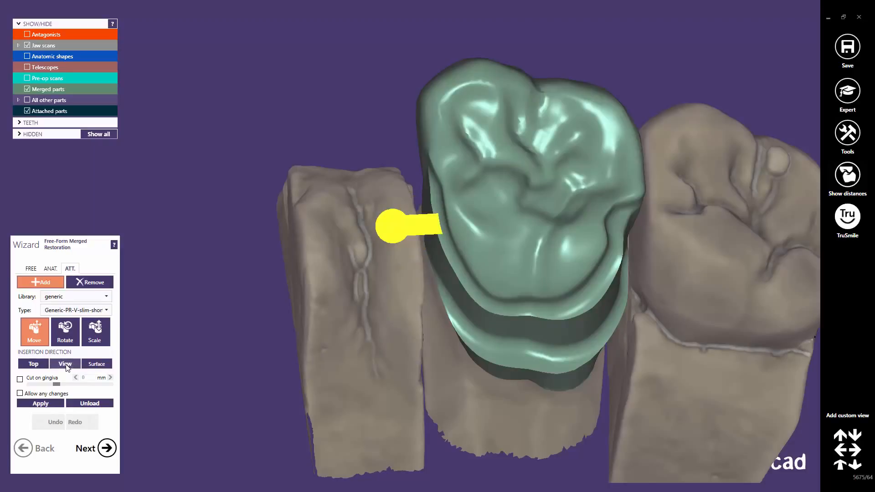
pyautogui.click(99, 364)
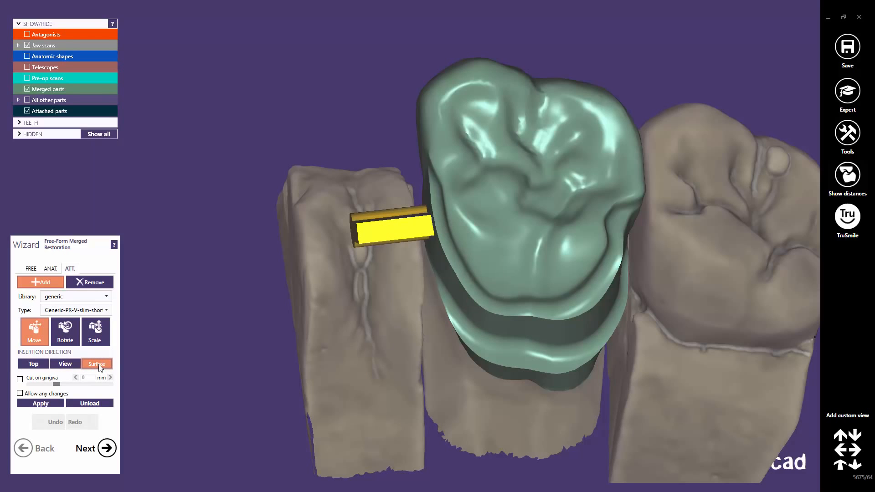
pyautogui.moveTo(375, 333); pyautogui.dragTo(376, 333, button='right')
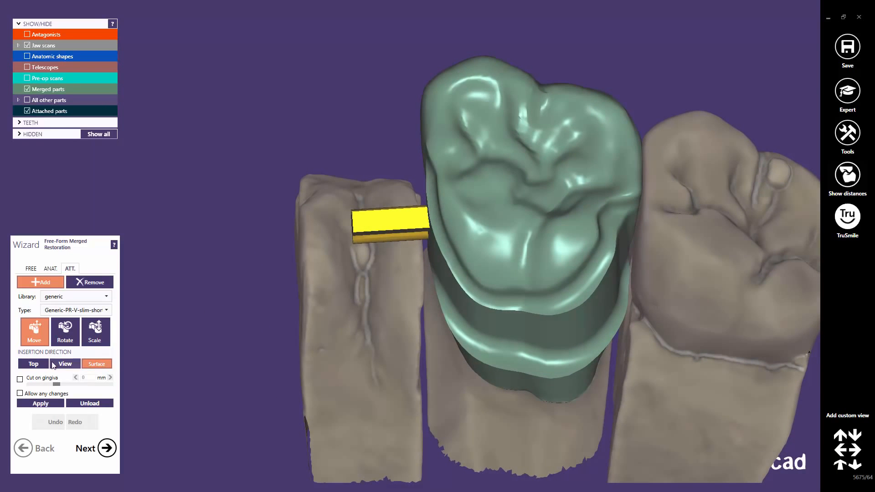
pyautogui.click(34, 363)
pyautogui.moveTo(387, 293); pyautogui.dragTo(388, 291, button='right')
# Parallelize the bar attachment to Tooth 26 (Primary telescope) crown bottom
pyautogui.rightClick(395, 216)
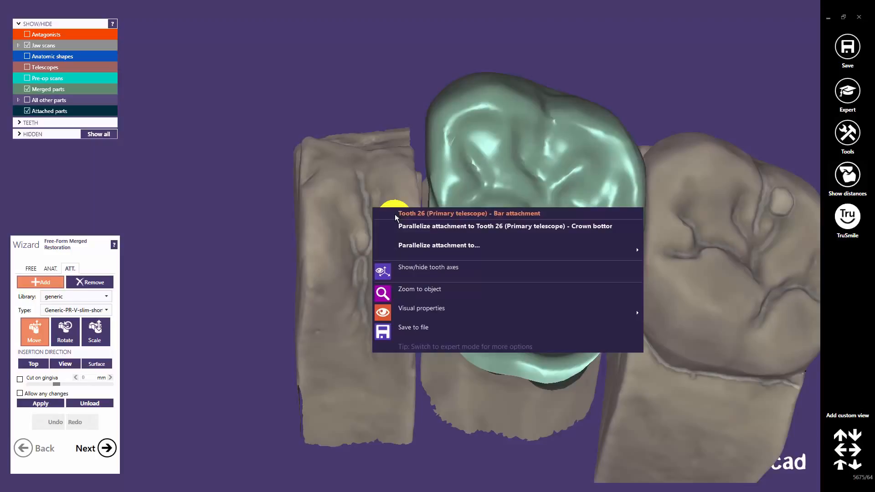
pyautogui.moveTo(394, 246)
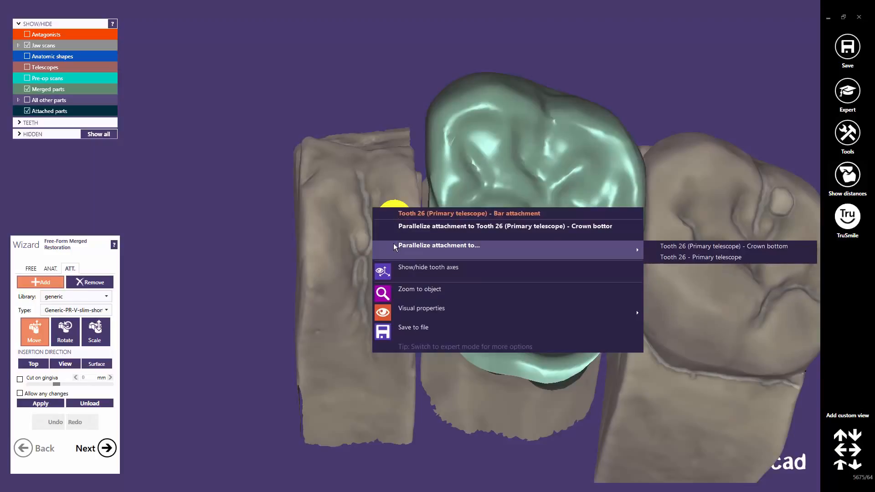
pyautogui.click(394, 223)
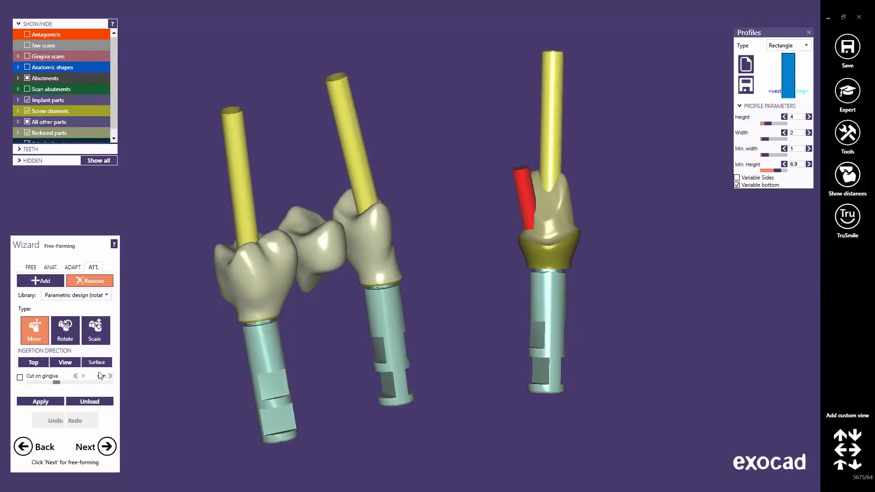
# With Top insertion direction, move the red attachment onto the side of the rightmost implant crown
pyautogui.click(33, 364)
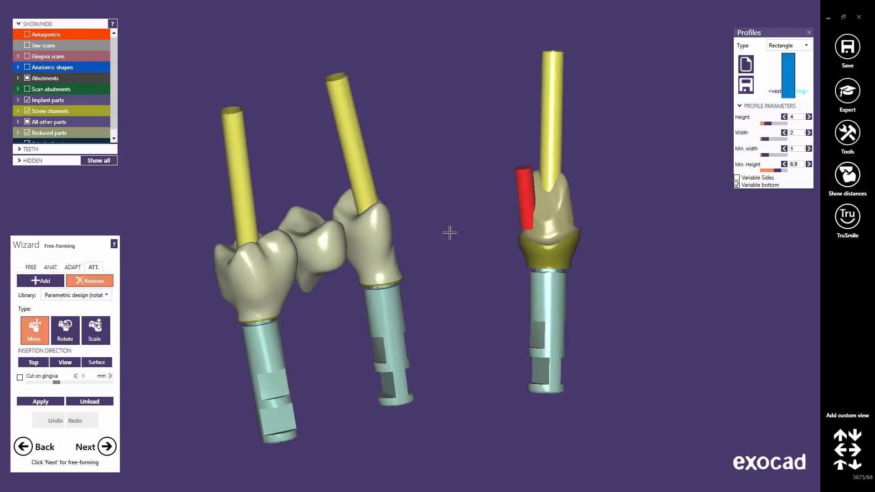
pyautogui.middleClick(533, 228)
pyautogui.moveTo(440, 242); pyautogui.dragTo(439, 231, button='right')
pyautogui.moveTo(396, 216); pyautogui.dragTo(496, 192)
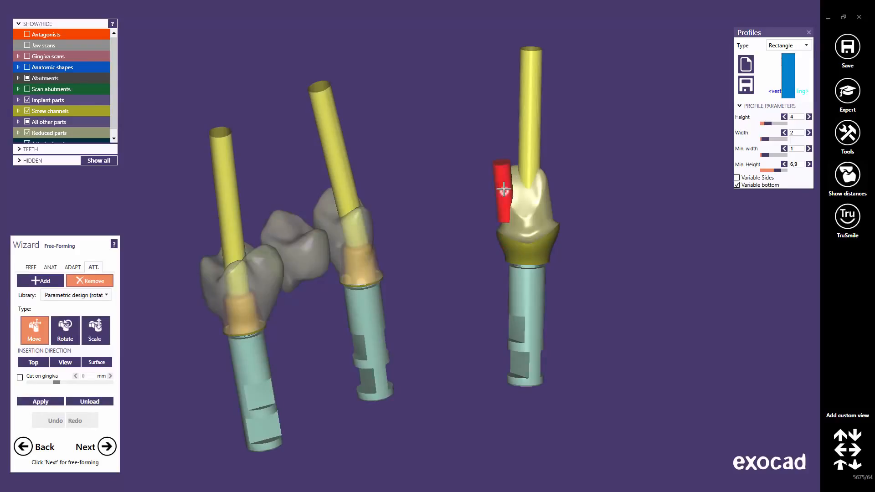
# Compare View and Surface insertion directions, return to Top, and apply the attachment to the crown
pyautogui.click(64, 362)
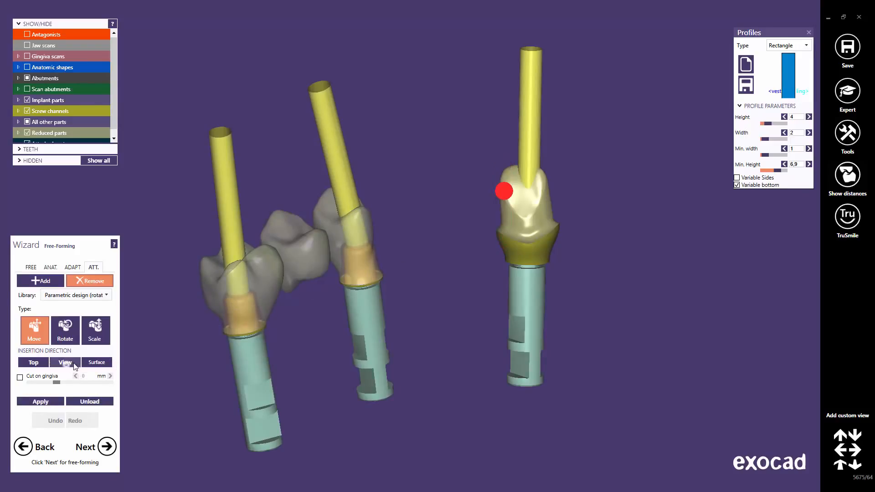
pyautogui.moveTo(410, 255); pyautogui.dragTo(414, 254, button='right')
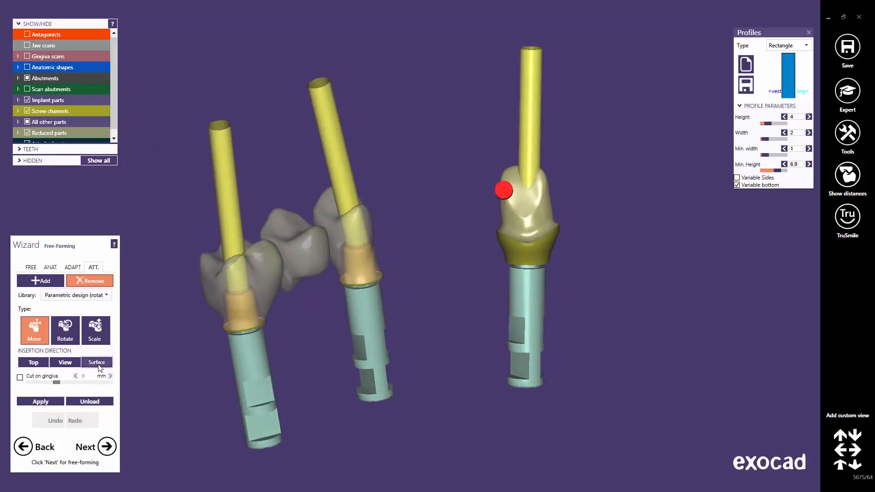
pyautogui.click(97, 363)
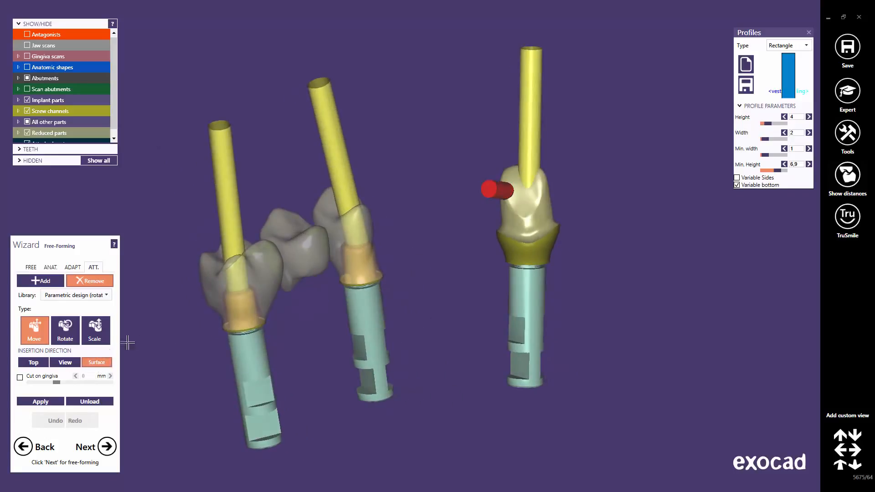
pyautogui.click(34, 363)
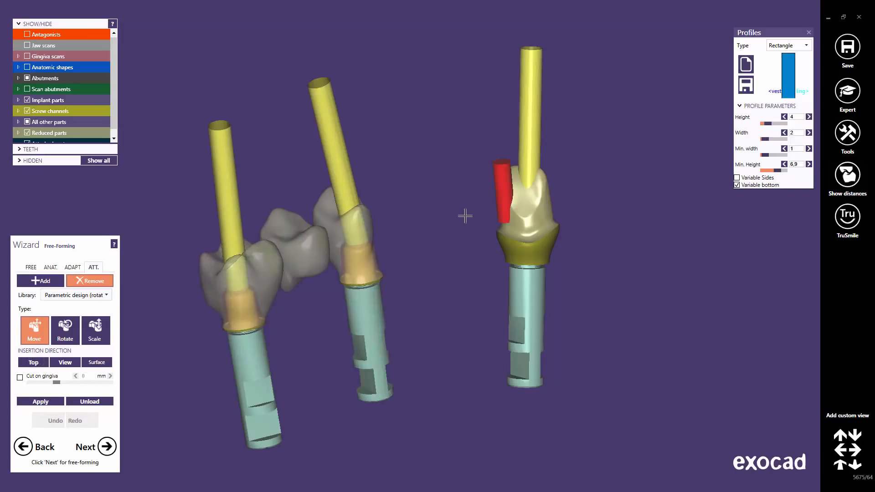
pyautogui.moveTo(533, 203); pyautogui.dragTo(483, 205, button='right')
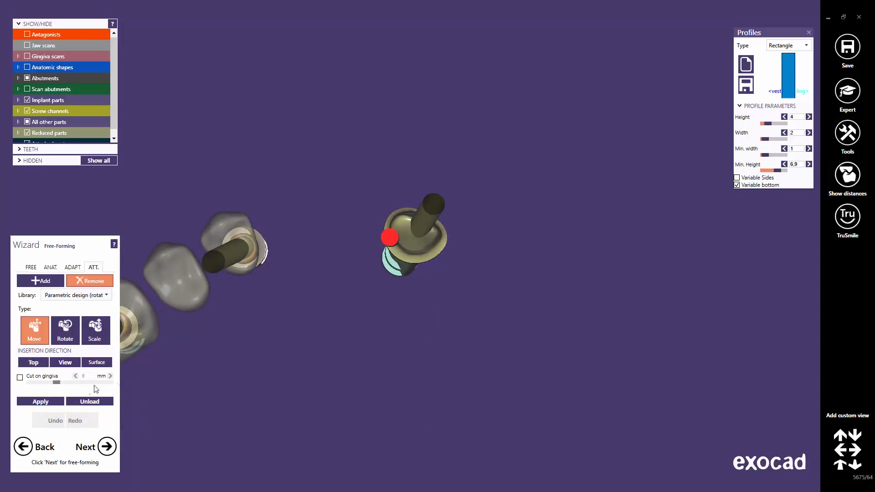
pyautogui.click(49, 400)
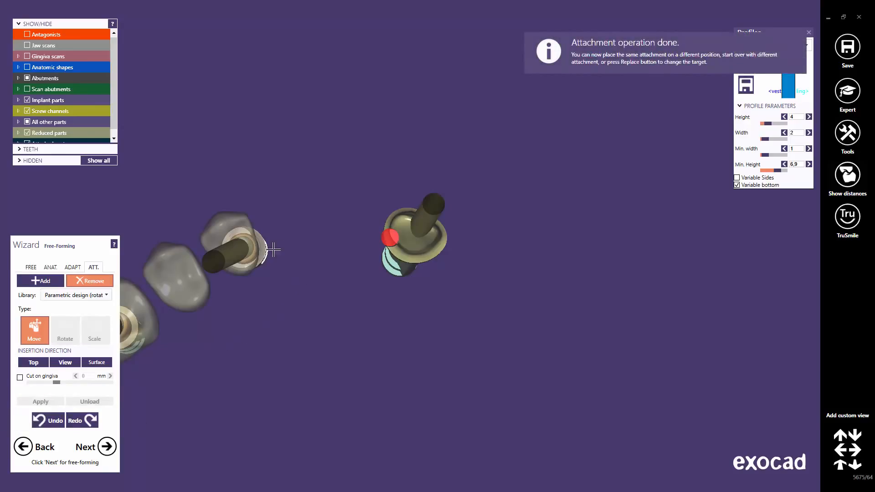
# Place another copy of the attachment on the side of the middle implant crown
pyautogui.middleClick(242, 251)
pyautogui.click(354, 296)
pyautogui.moveTo(387, 302); pyautogui.dragTo(387, 303, button='right')
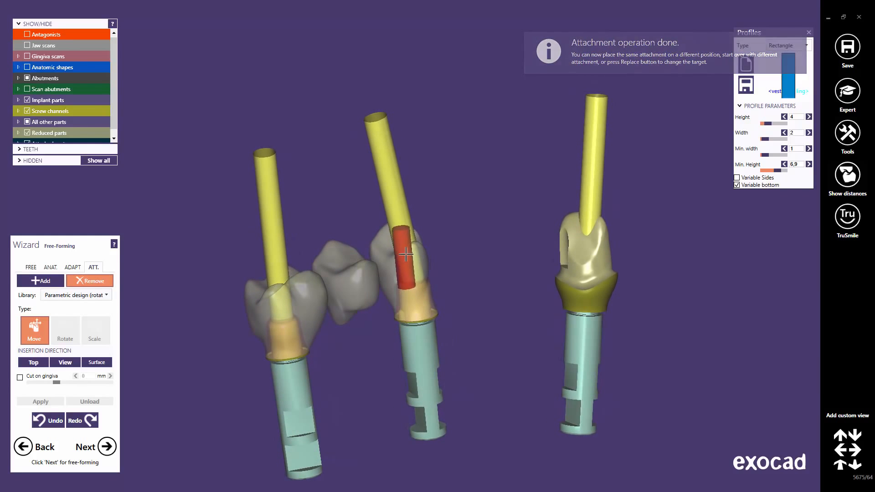
pyautogui.click(406, 256)
pyautogui.moveTo(417, 276); pyautogui.dragTo(416, 276, button='right')
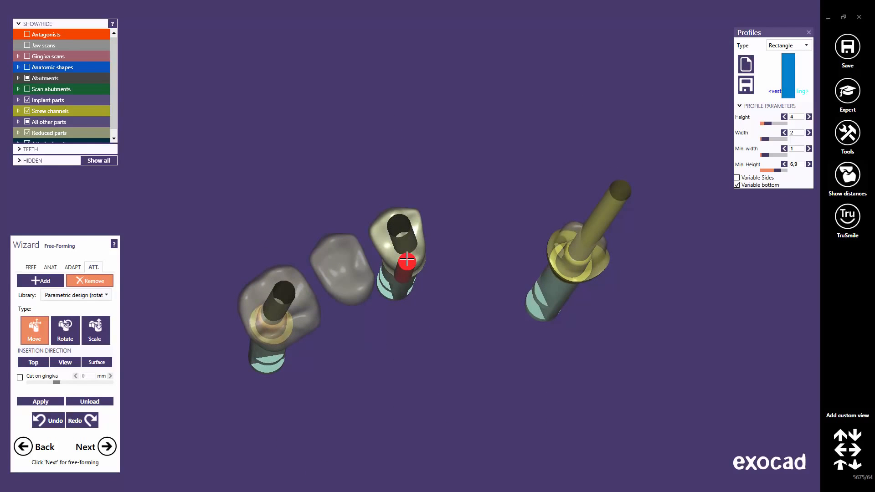
pyautogui.moveTo(412, 268); pyautogui.dragTo(411, 245)
pyautogui.moveTo(412, 245); pyautogui.dragTo(412, 245, button='right')
pyautogui.moveTo(413, 221); pyautogui.dragTo(419, 210)
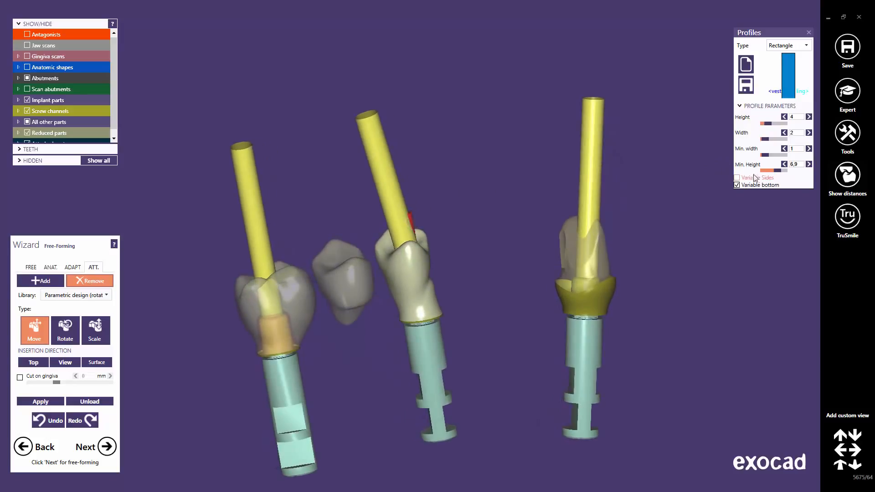
# Enlarge the attachment's rectangle profile to height 15 and minimum height 9.57
pyautogui.moveTo(776, 171); pyautogui.dragTo(781, 170)
pyautogui.moveTo(768, 124)
pyautogui.mouseDown()
pyautogui.moveTo(785, 123)
pyautogui.moveTo(771, 138)
pyautogui.mouseUp()
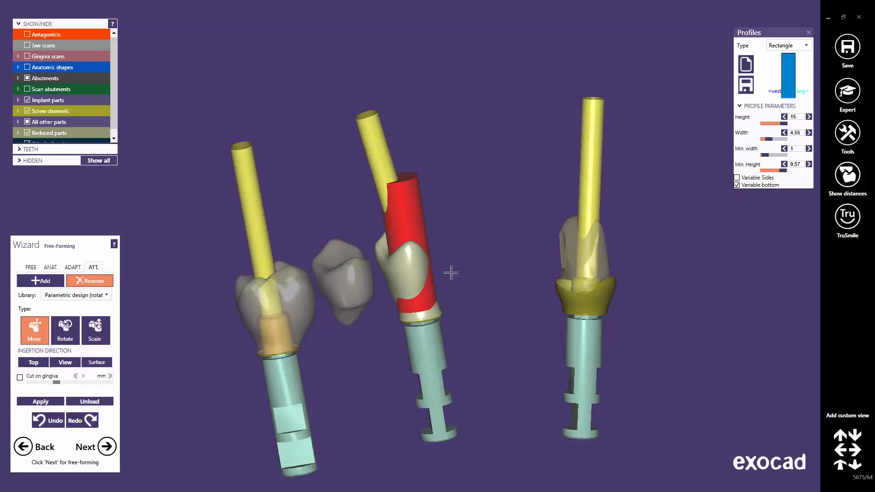
pyautogui.middleClick(418, 274)
pyautogui.moveTo(367, 285); pyautogui.dragTo(366, 284, button='right')
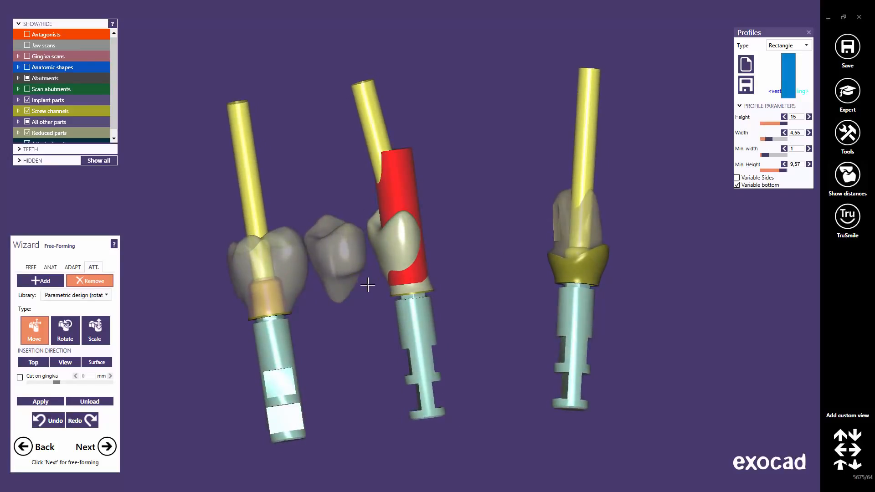
# Parallelize the attachment to Tooth 16 (Anat. coping) library geometry
pyautogui.rightClick(277, 336)
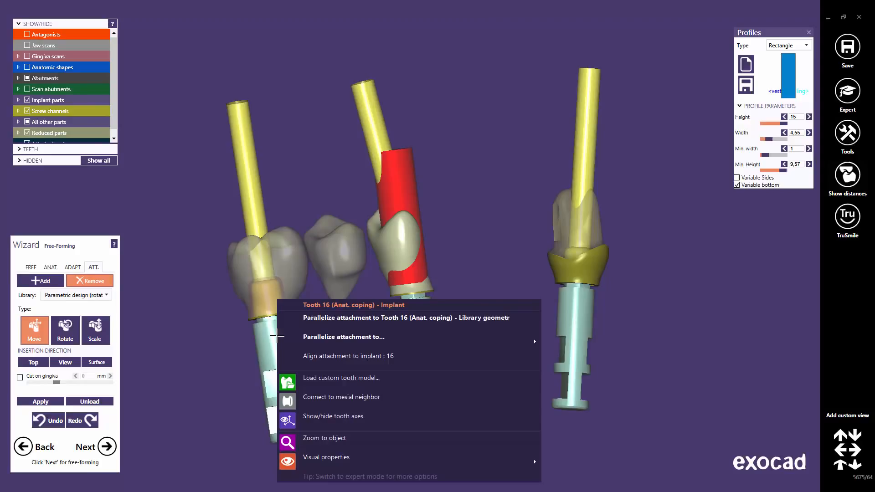
pyautogui.click(347, 319)
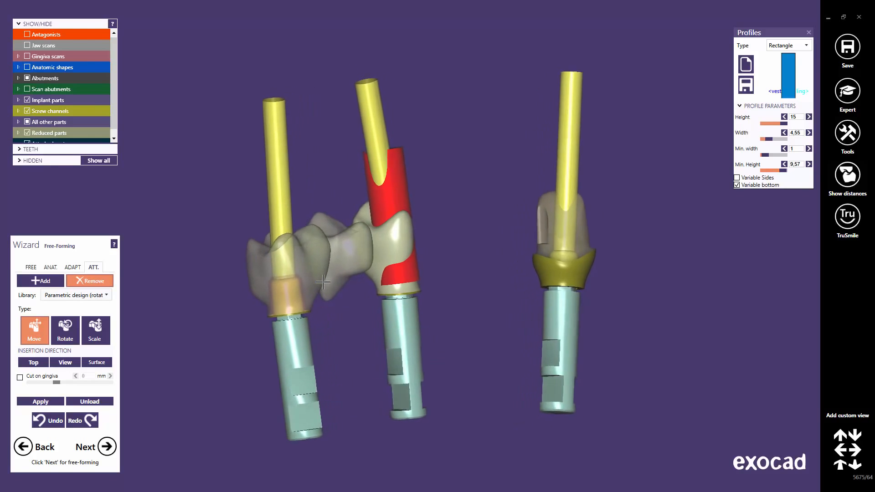
# Parallelize the attachment to the Tooth 16 (Anat. coping) screw channel instead
pyautogui.rightClick(282, 342)
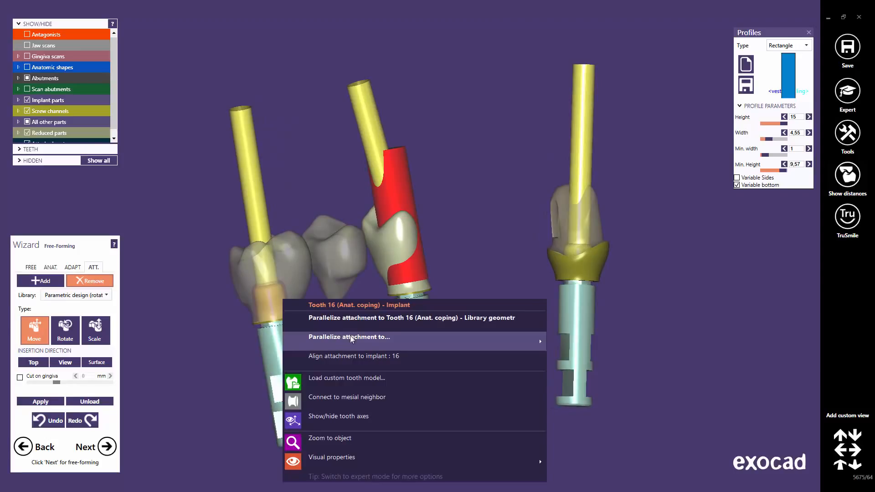
pyautogui.moveTo(350, 336)
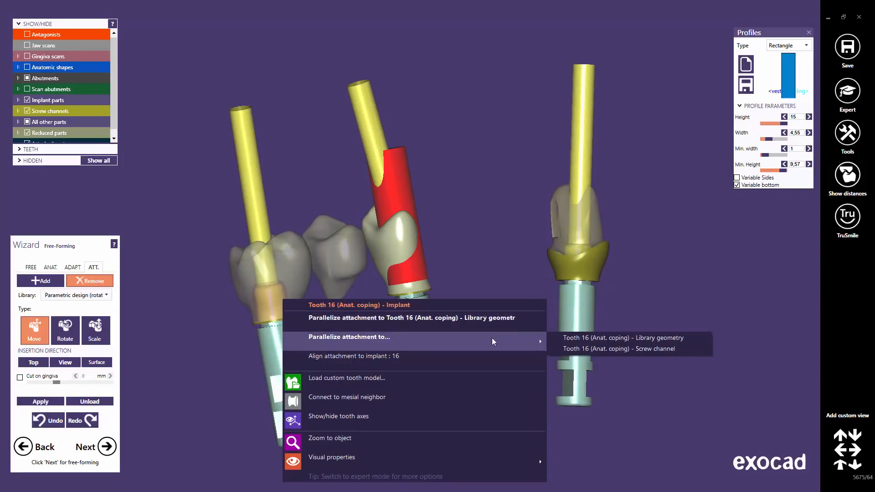
pyautogui.click(611, 351)
pyautogui.moveTo(415, 268); pyautogui.dragTo(414, 269, button='right')
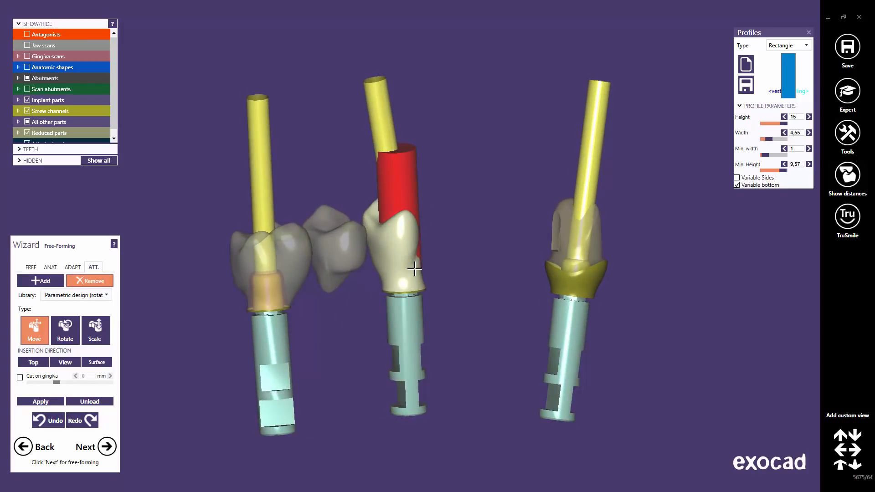
# Parallelize the attachment to Tooth 14 (Anat. coping) library geometry
pyautogui.rightClick(403, 312)
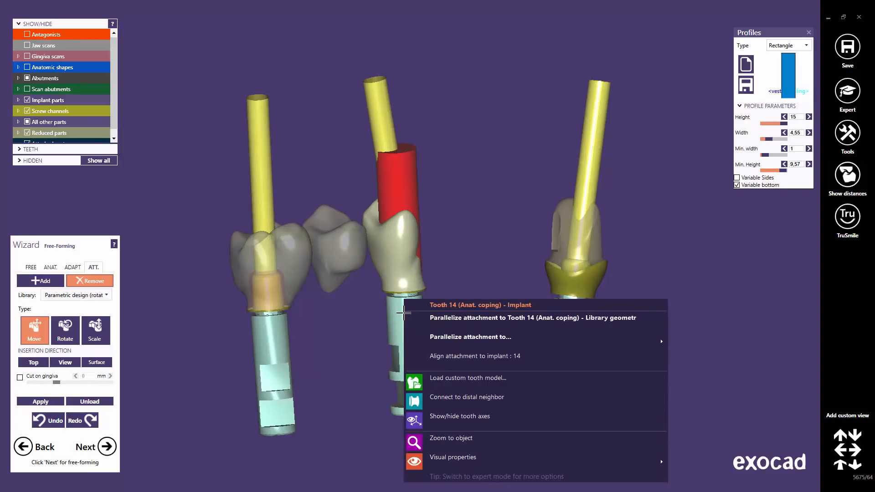
pyautogui.moveTo(424, 338)
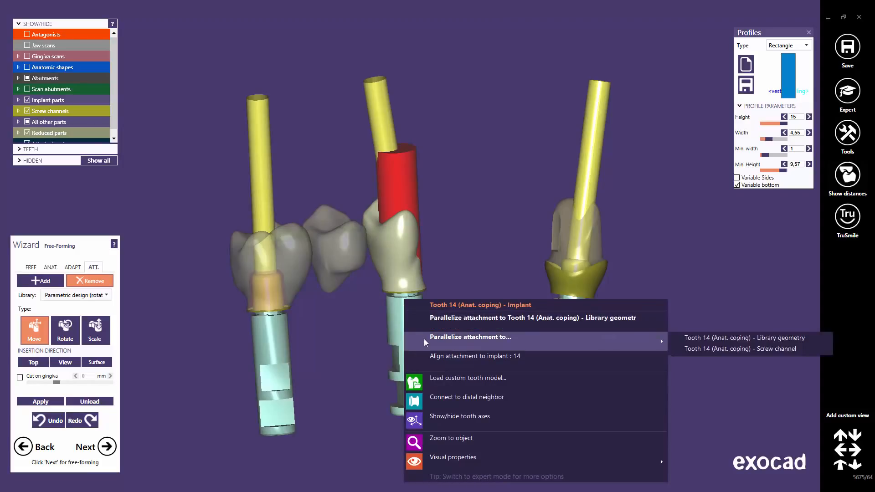
pyautogui.click(704, 342)
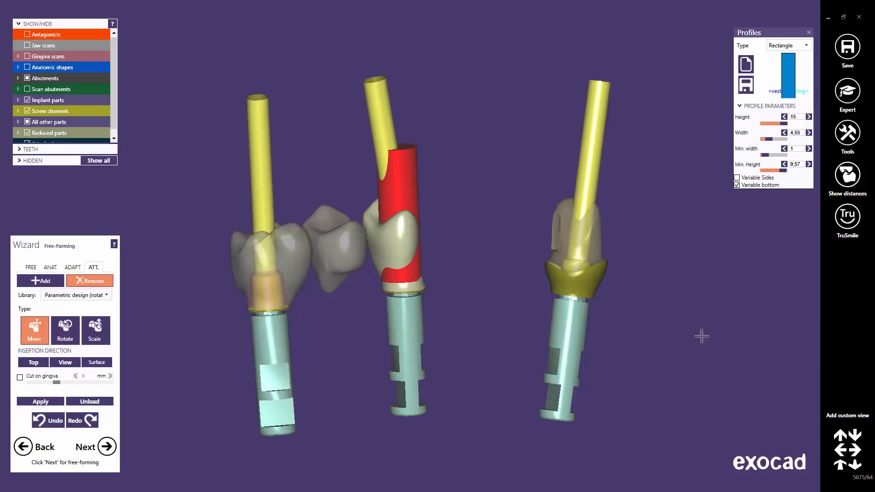
# Parallelize the attachment to the Tooth 14 (Anat. coping) screw channel
pyautogui.rightClick(405, 305)
pyautogui.moveTo(463, 340)
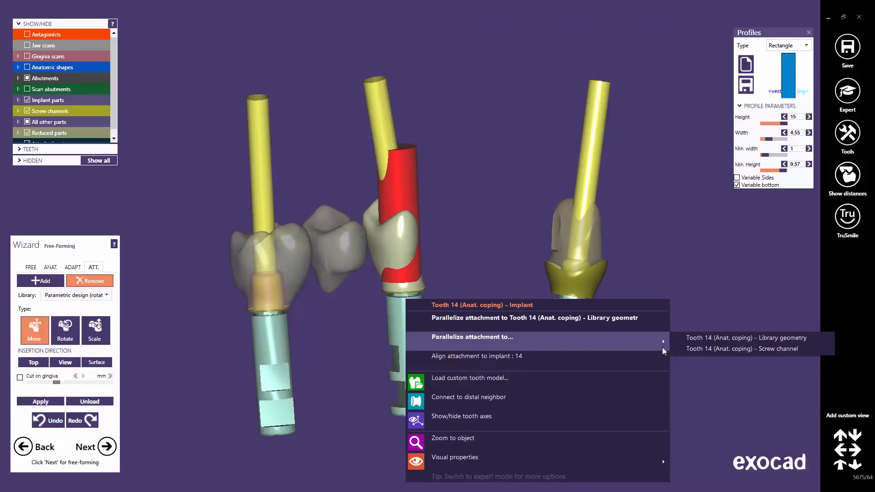
pyautogui.click(690, 347)
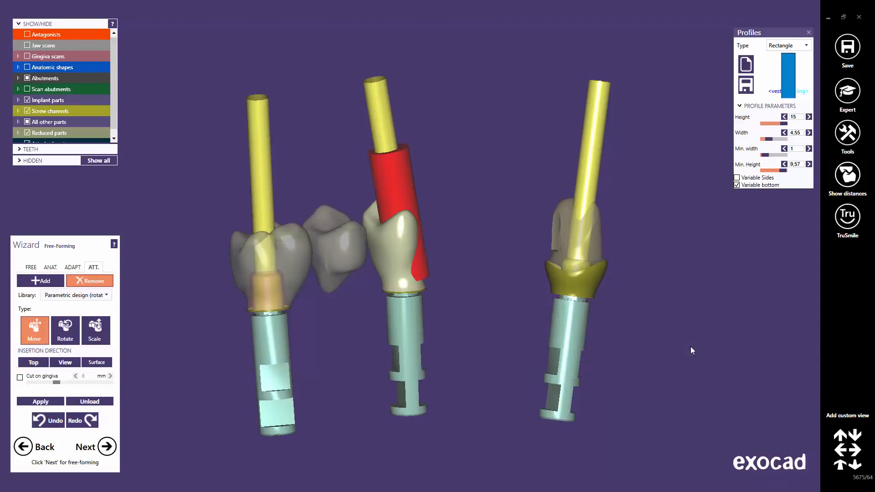
# Align the attachment to the Tooth 14 implant
pyautogui.rightClick(407, 308)
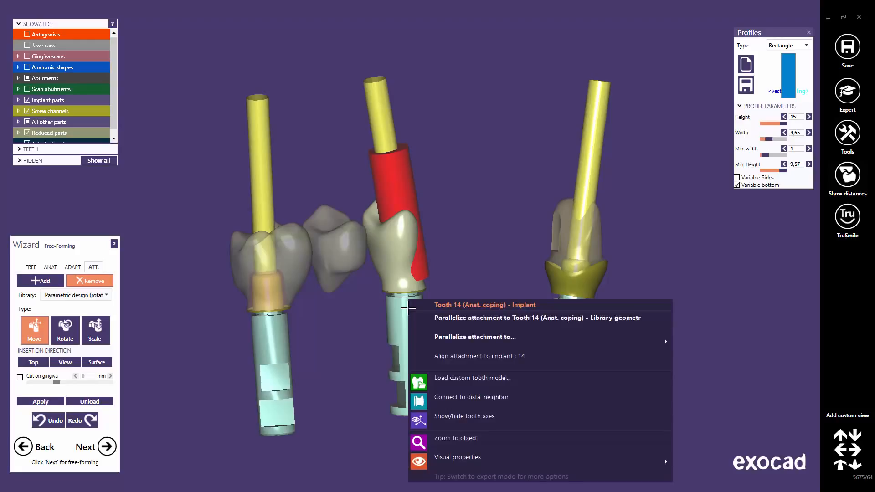
pyautogui.click(472, 353)
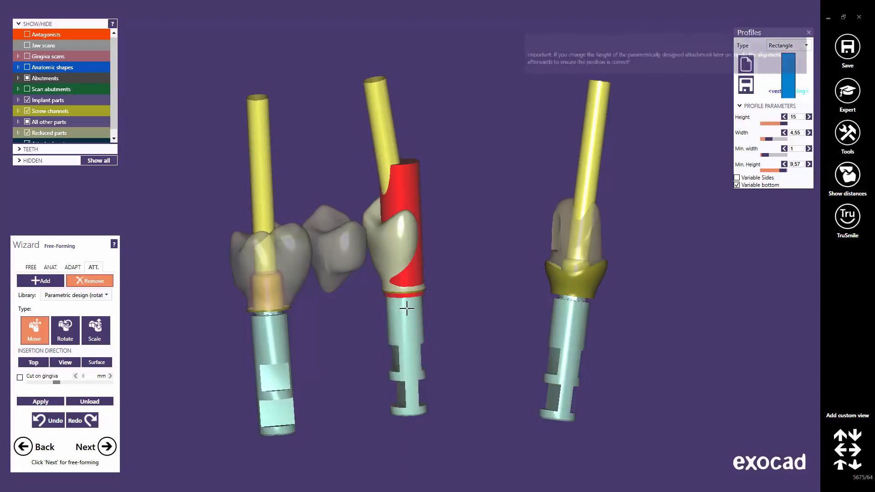
# Align the attachment to the Tooth 16 implant
pyautogui.moveTo(402, 353)
pyautogui.mouseDown(button='right')
pyautogui.moveTo(408, 250)
pyautogui.moveTo(422, 279)
pyautogui.mouseUp(button='right')
pyautogui.scroll(6, 411, 252)
pyautogui.scroll(-5, 422, 279)
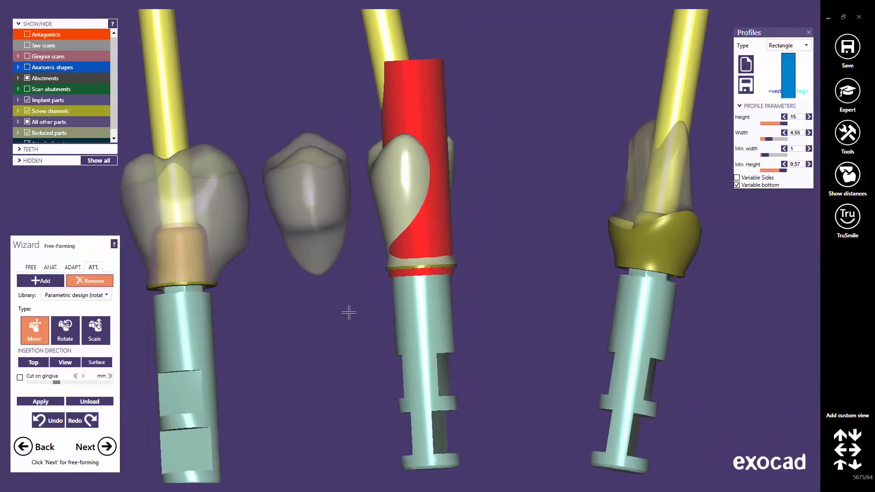
pyautogui.middleClick(201, 307)
pyautogui.rightClick(397, 248)
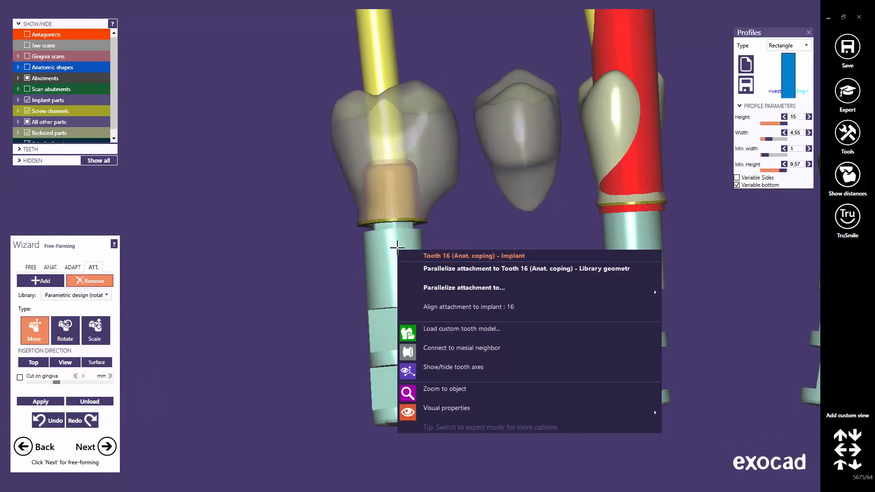
pyautogui.click(430, 308)
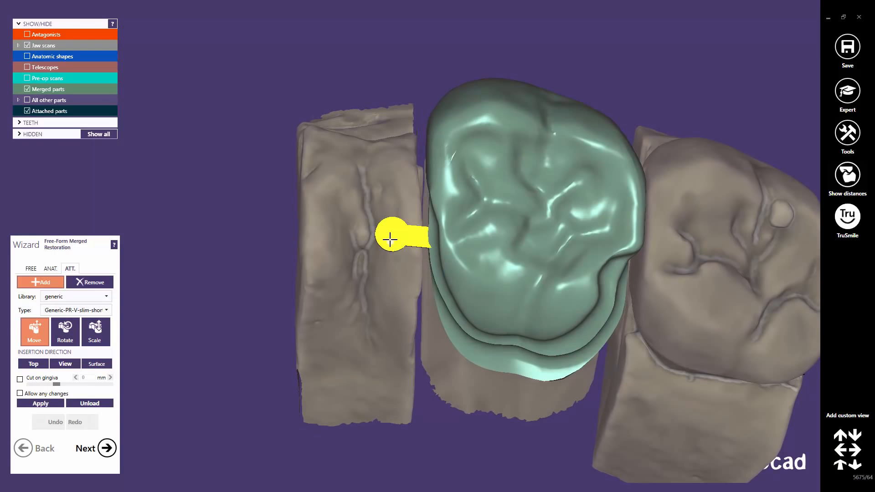
# Move the generic attachment against the crown's proximal wall and scale it slightly in height
pyautogui.moveTo(390, 239); pyautogui.dragTo(389, 232)
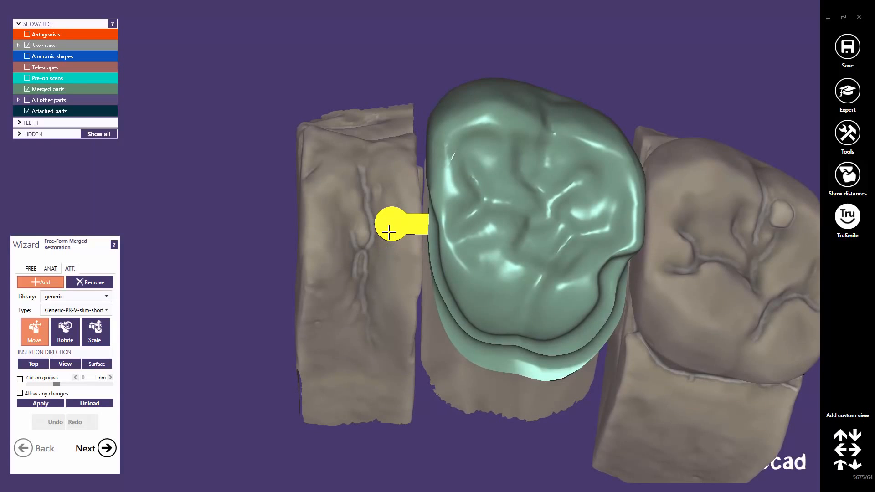
pyautogui.moveTo(389, 232); pyautogui.dragTo(389, 223, button='right')
pyautogui.moveTo(391, 205); pyautogui.dragTo(392, 210)
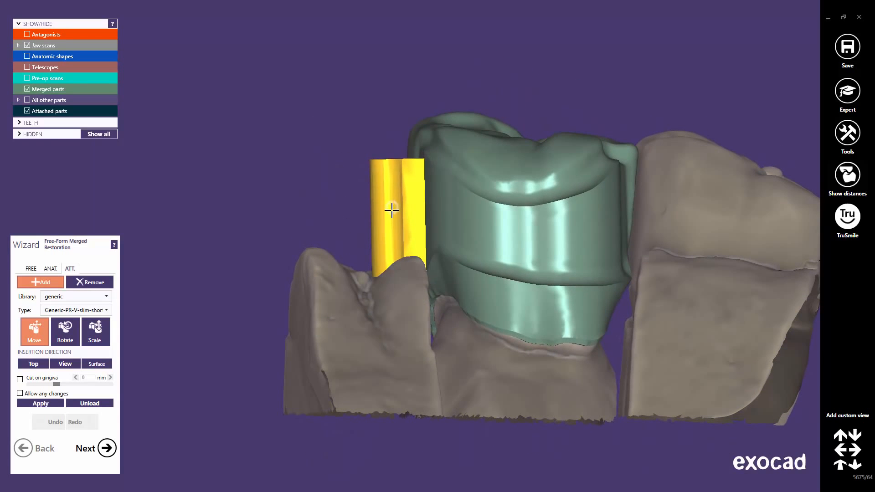
pyautogui.moveTo(391, 234); pyautogui.dragTo(386, 239, button='right')
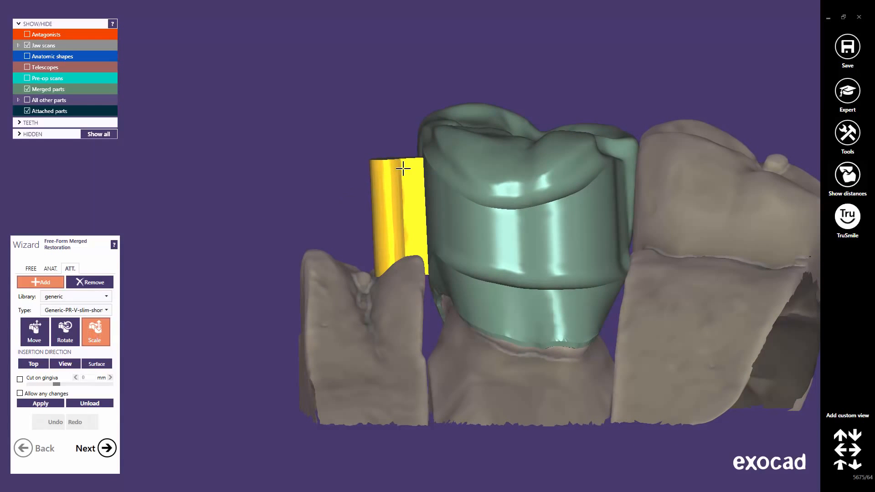
pyautogui.moveTo(402, 166); pyautogui.dragTo(402, 160)
pyautogui.moveTo(395, 202); pyautogui.dragTo(395, 201, button='right')
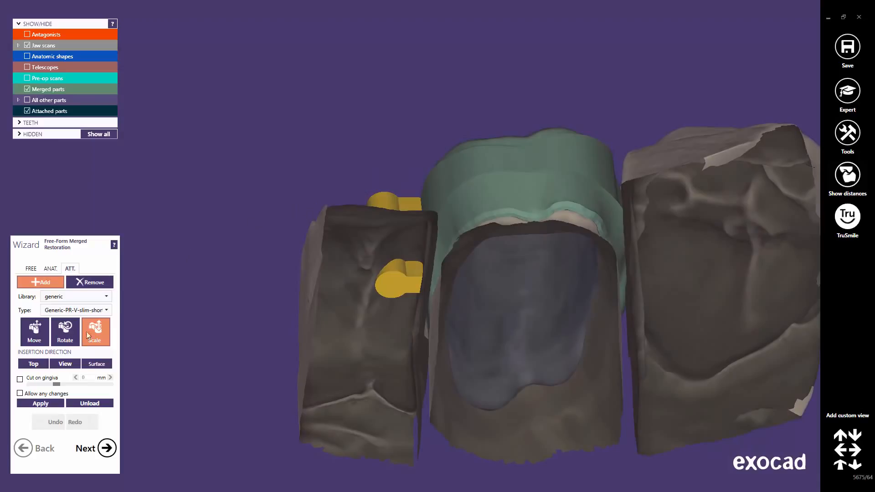
# Enable Cut on gingiva at 0 mm and apply the attachment onto the crown
pyautogui.click(20, 379)
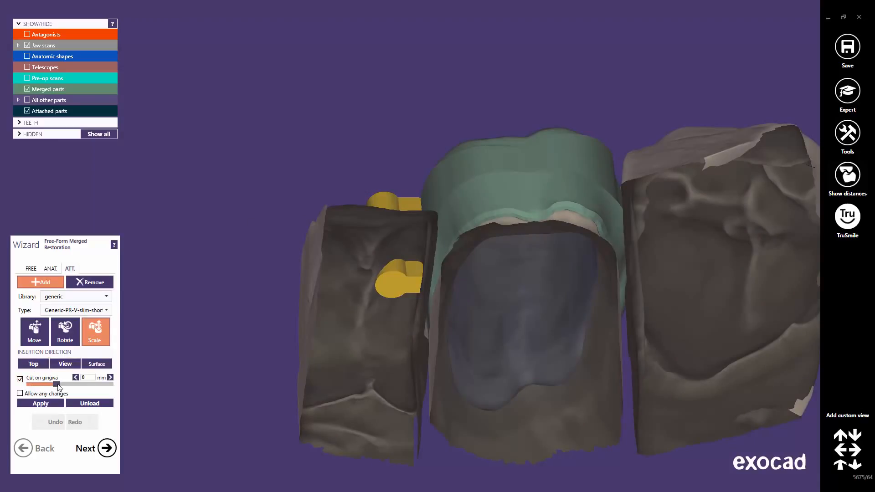
pyautogui.moveTo(57, 385)
pyautogui.mouseDown()
pyautogui.moveTo(79, 386)
pyautogui.moveTo(57, 386)
pyautogui.mouseUp()
pyautogui.moveTo(94, 378); pyautogui.dragTo(76, 378)
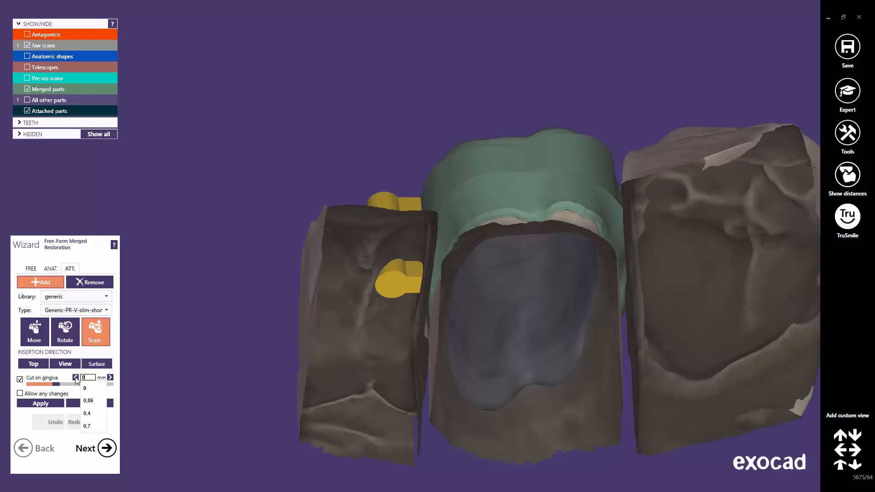
pyautogui.press('Return')
pyautogui.click(63, 375)
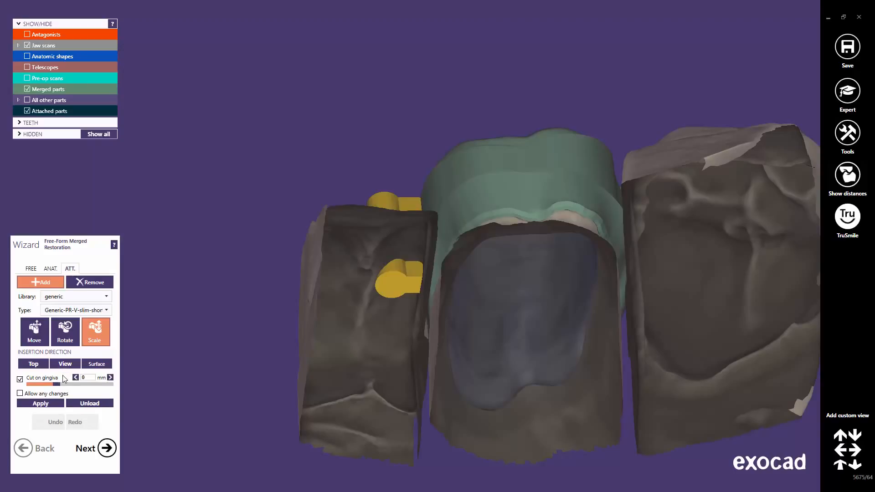
pyautogui.click(45, 404)
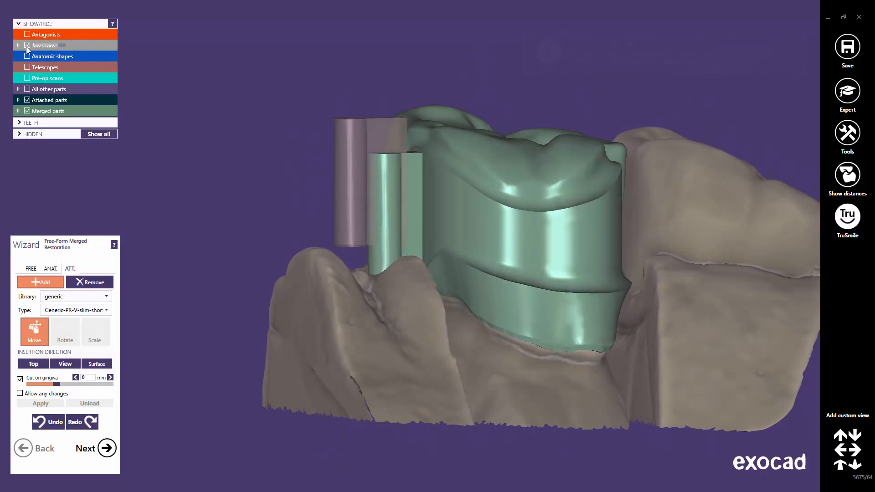
# Hide the jaw scans and set the Smooth/Flatten brush to low strength and a small size
pyautogui.click(27, 46)
pyautogui.middleClick(428, 262)
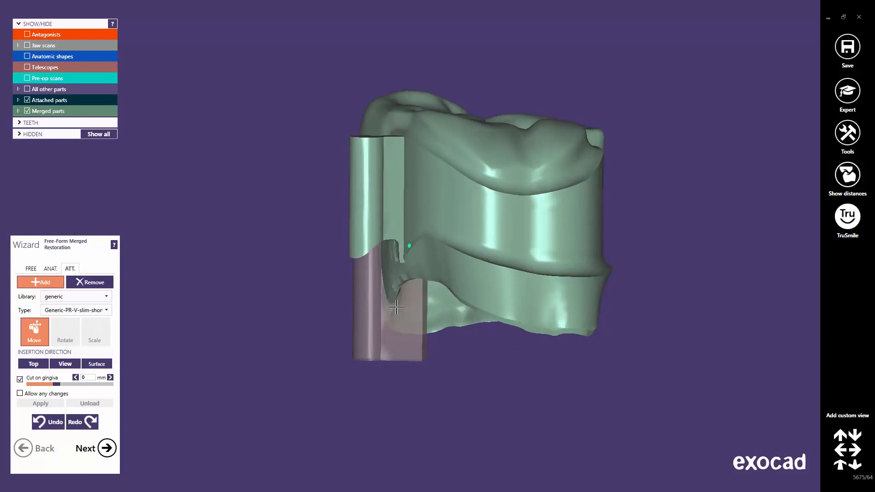
pyautogui.moveTo(396, 308); pyautogui.dragTo(394, 280, button='right')
pyautogui.scroll(3, 393, 271)
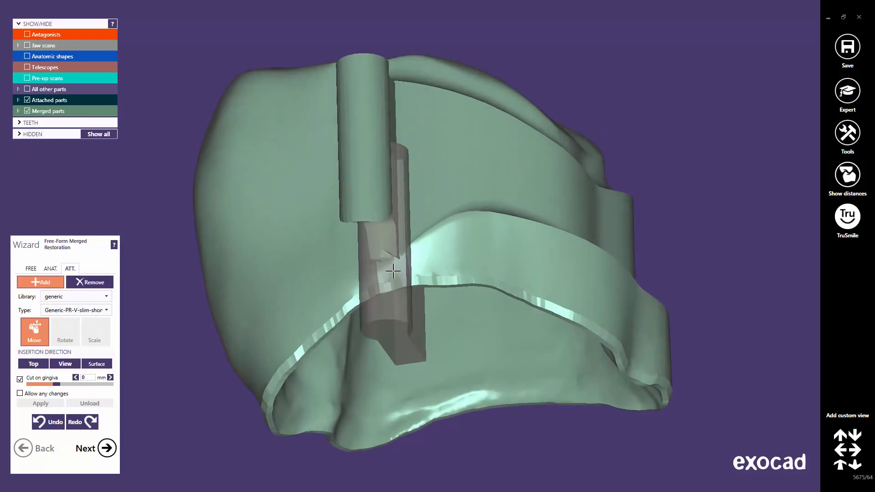
pyautogui.scroll(3, 393, 271)
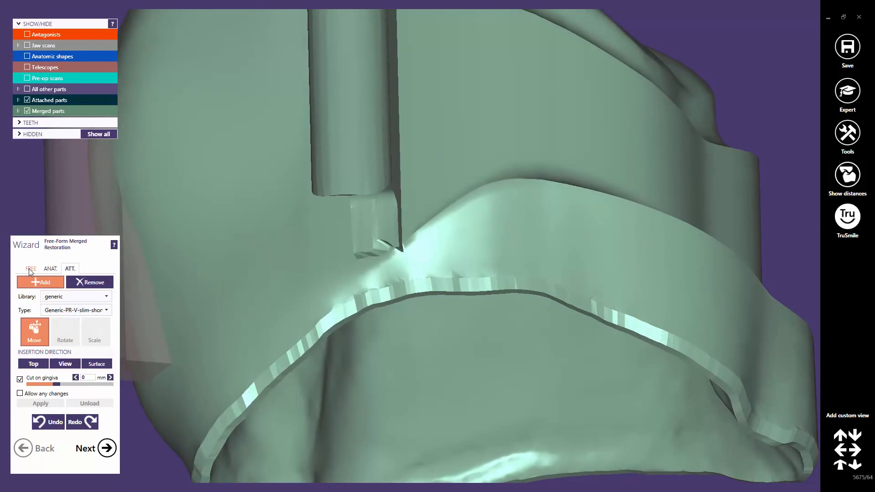
pyautogui.click(31, 269)
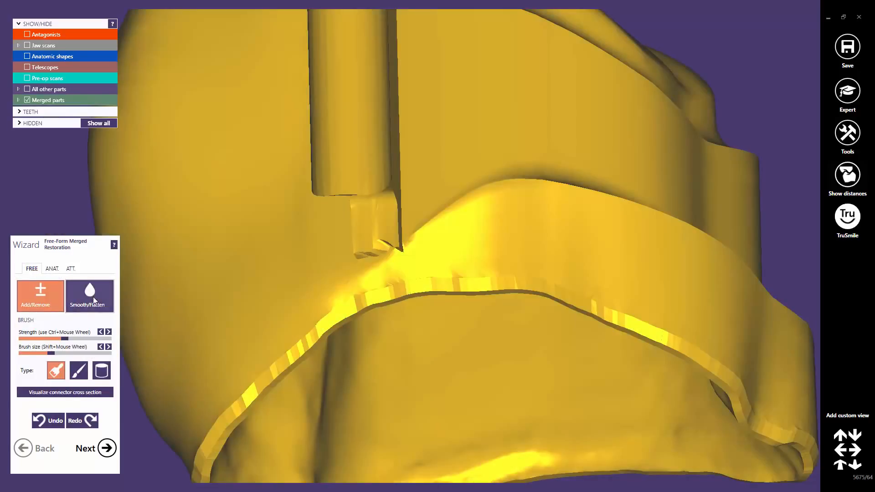
pyautogui.click(91, 298)
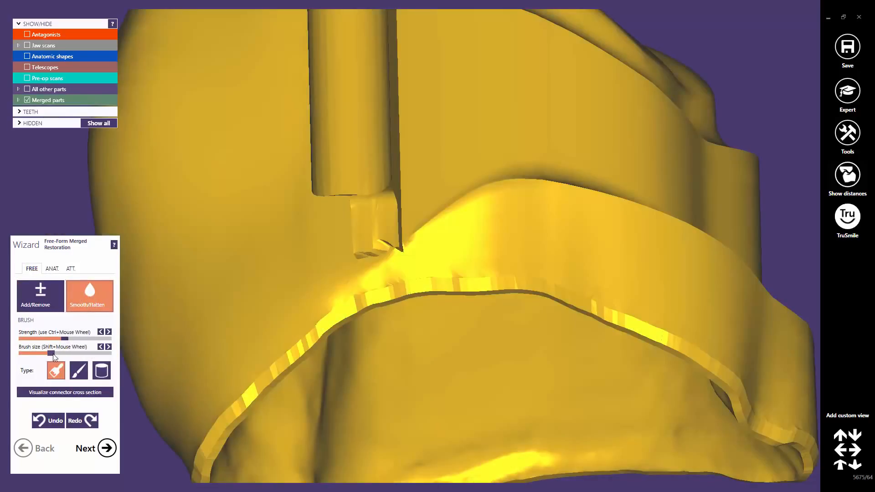
pyautogui.moveTo(52, 354)
pyautogui.mouseDown()
pyautogui.moveTo(23, 354)
pyautogui.moveTo(28, 339)
pyautogui.mouseUp()
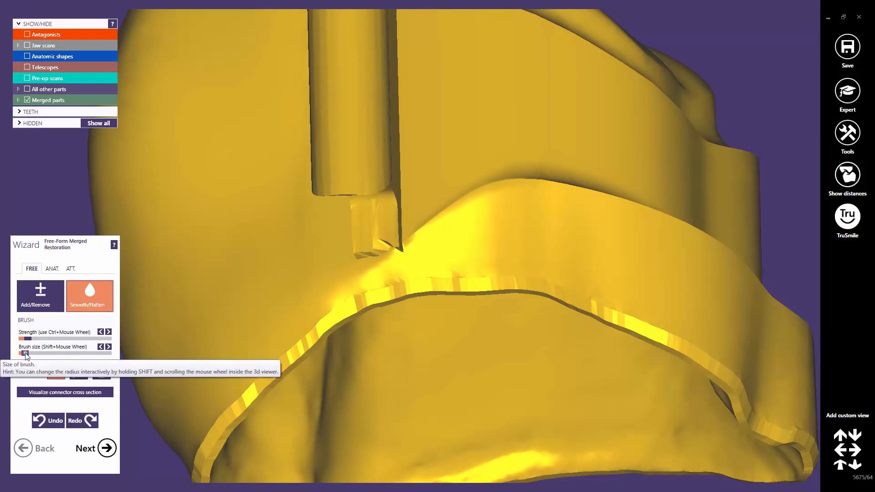
pyautogui.moveTo(25, 353); pyautogui.dragTo(21, 354)
# Smooth the junction where the attachment meets the crown surface
pyautogui.moveTo(394, 240); pyautogui.dragTo(382, 255)
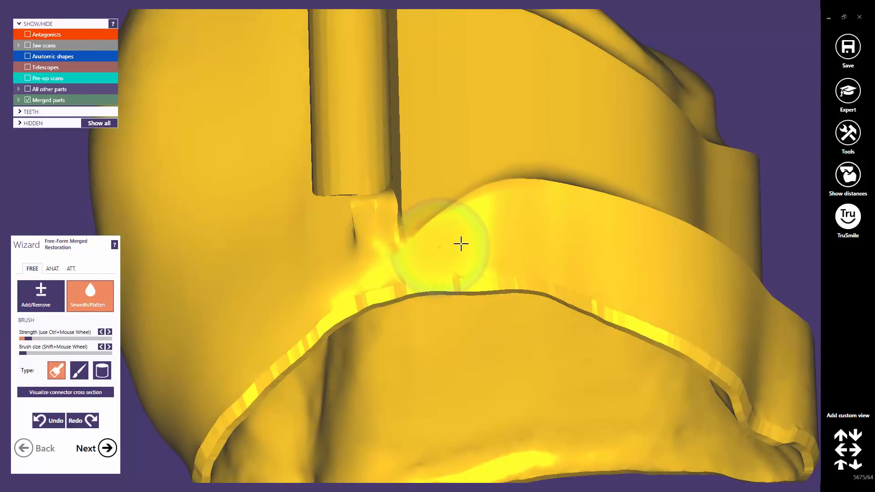
pyautogui.moveTo(524, 243); pyautogui.dragTo(509, 240, button='right')
pyautogui.moveTo(401, 238); pyautogui.dragTo(389, 244)
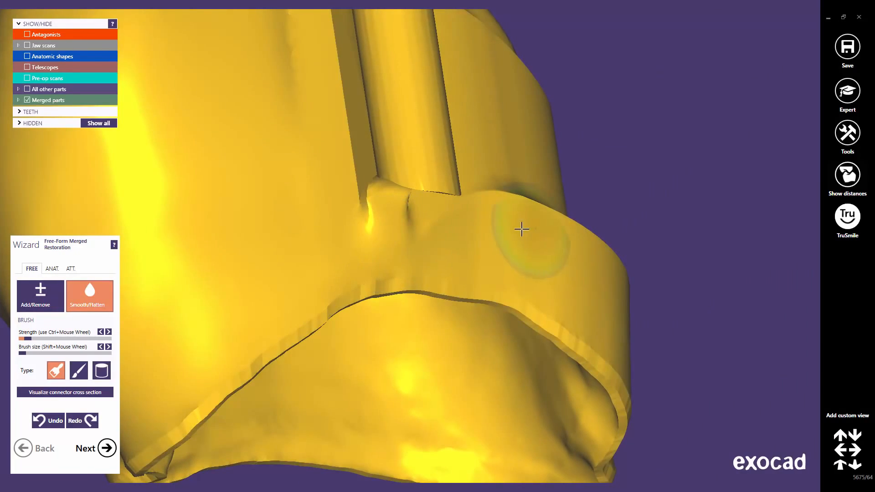
pyautogui.moveTo(521, 228); pyautogui.dragTo(524, 229, button='right')
# Undo the last smoothing stroke
pyautogui.scroll(-10, 524, 229)
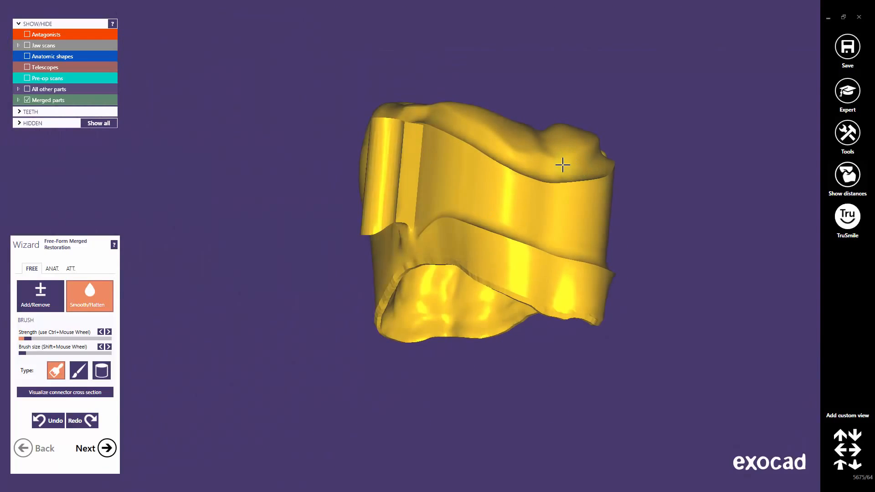
pyautogui.moveTo(562, 165); pyautogui.dragTo(564, 163, button='right')
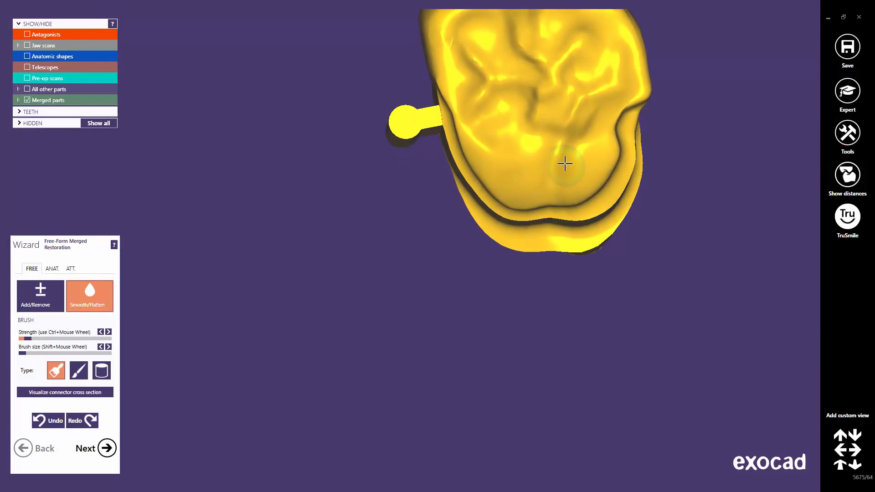
pyautogui.middleClick(524, 134)
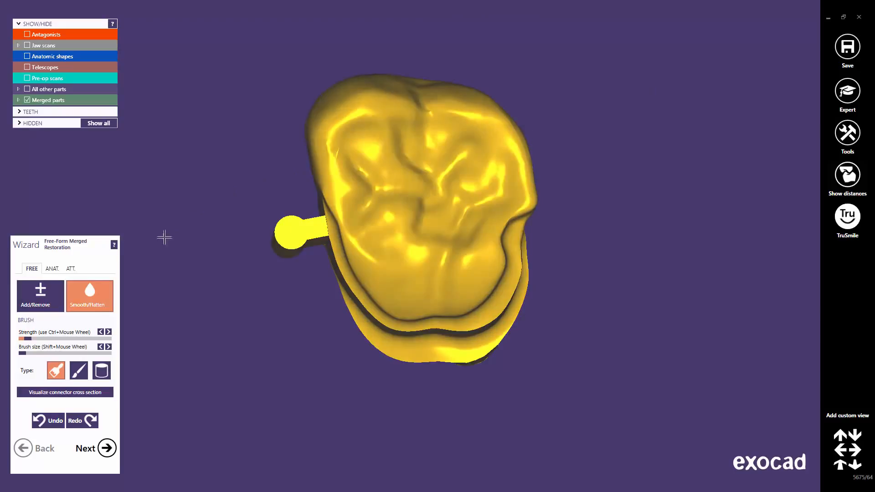
pyautogui.click(53, 420)
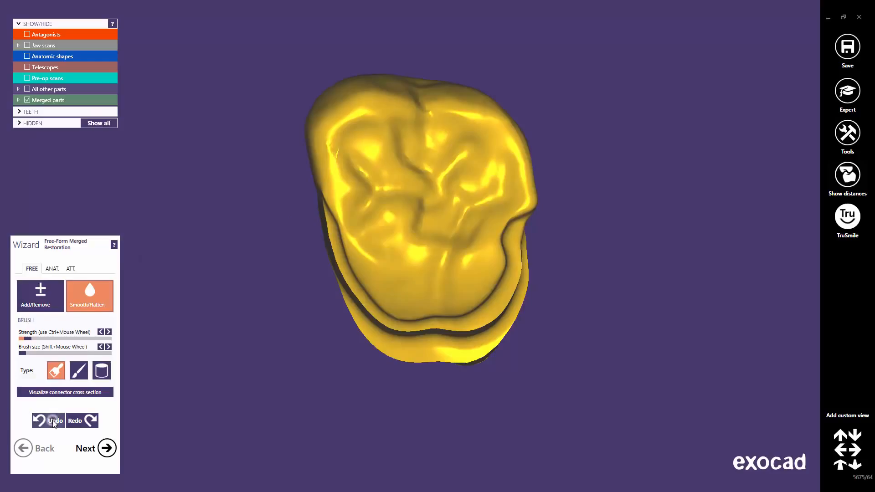
# Add a Parametric design (extrusion) attachment on the crown's occlusal-distal surface
pyautogui.click(70, 270)
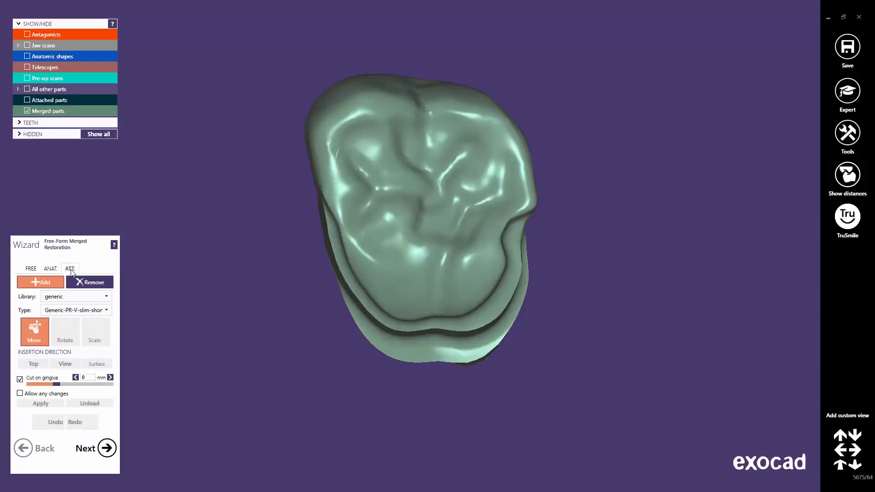
pyautogui.click(110, 300)
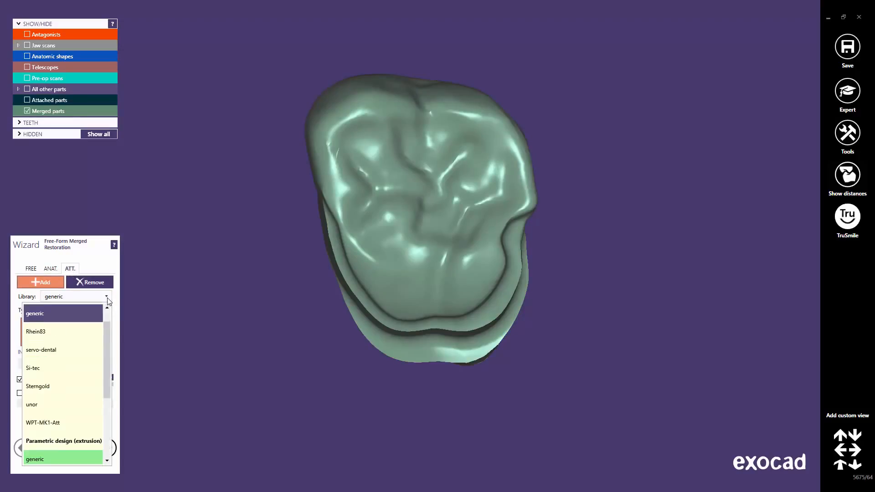
pyautogui.scroll(1, 107, 337)
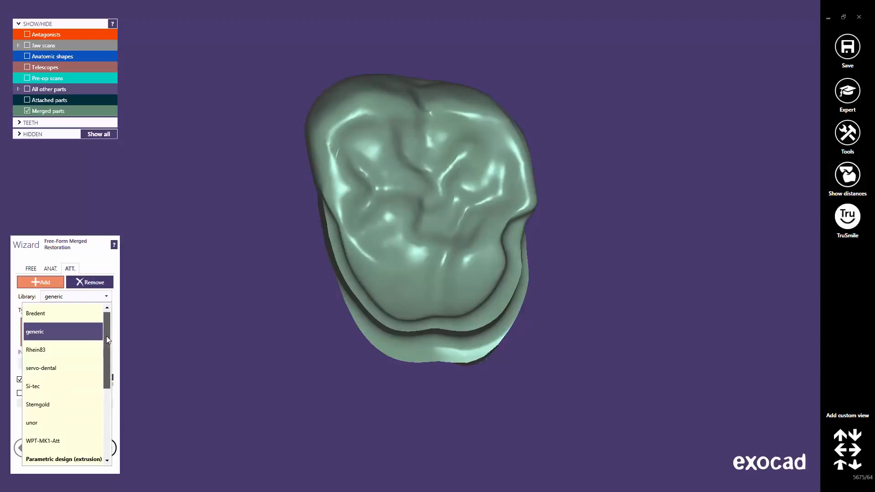
pyautogui.scroll(-1, 106, 337)
pyautogui.moveTo(104, 347); pyautogui.dragTo(103, 381)
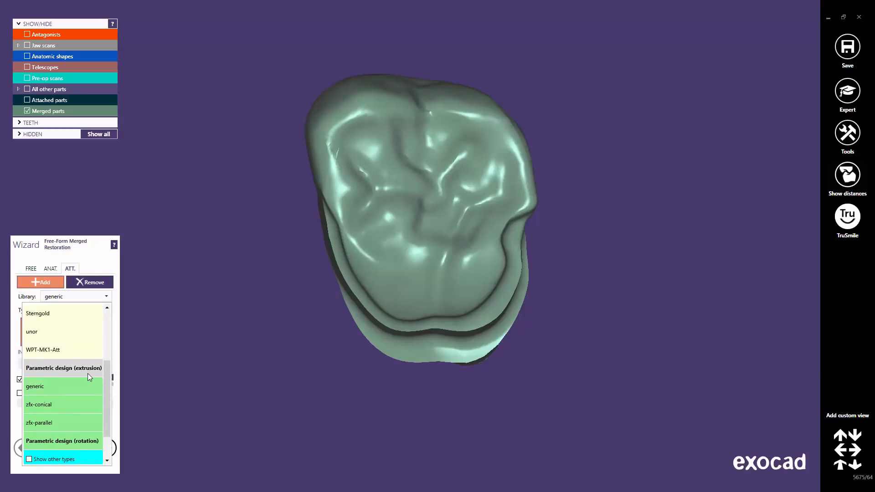
pyautogui.click(88, 373)
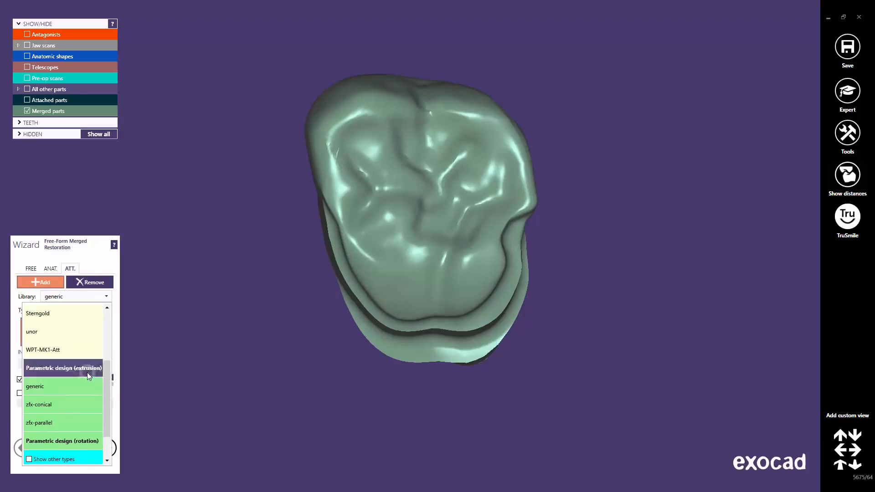
pyautogui.click(490, 252)
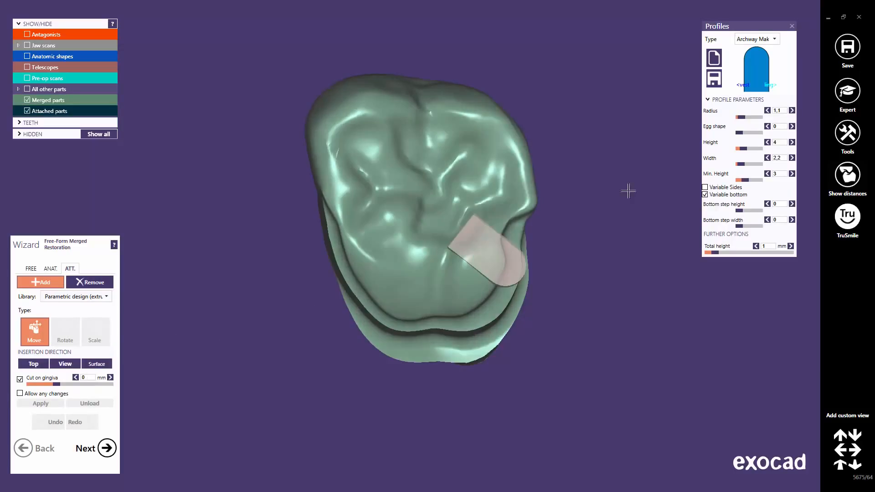
# Change the extrusion profile type to Archway Micro and confirm its width value
pyautogui.click(774, 40)
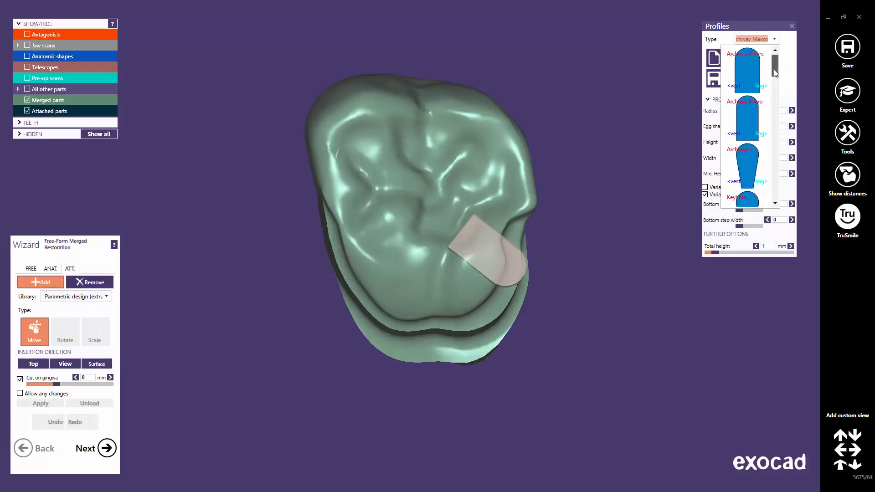
pyautogui.moveTo(775, 61)
pyautogui.mouseDown()
pyautogui.moveTo(778, 191)
pyautogui.moveTo(786, 59)
pyautogui.mouseUp()
pyautogui.click(753, 113)
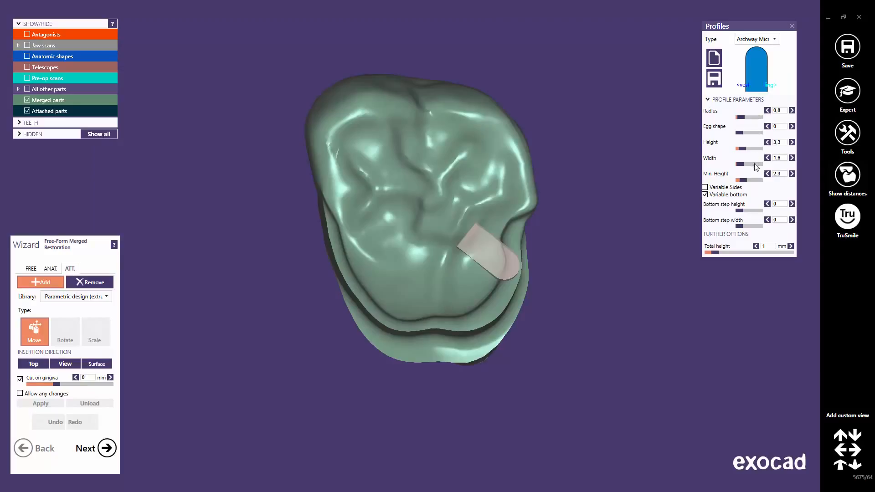
pyautogui.click(775, 158)
pyautogui.press('Return')
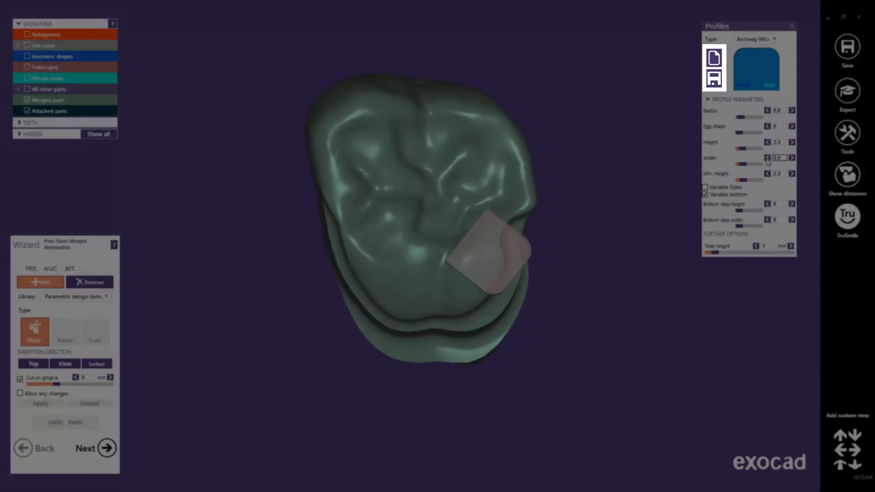
# Set the extrusion profile's radius to 1.65 and its height to 5
pyautogui.click(782, 110)
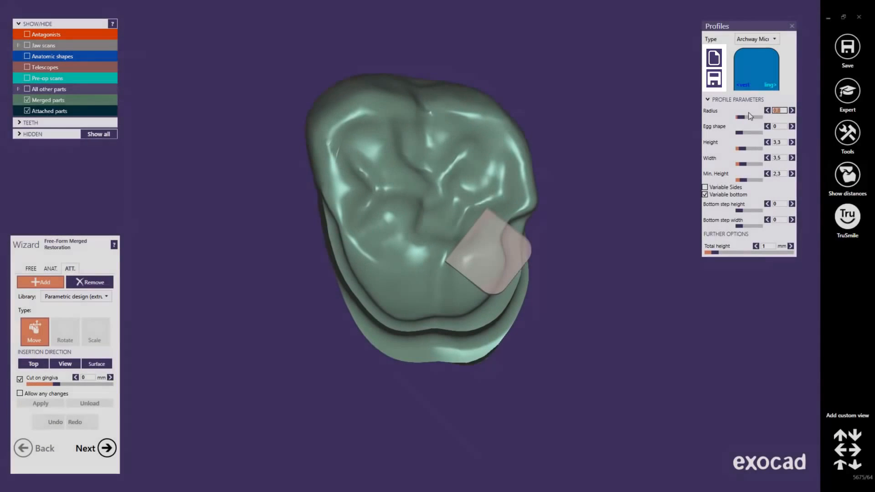
pyautogui.write('1,75')
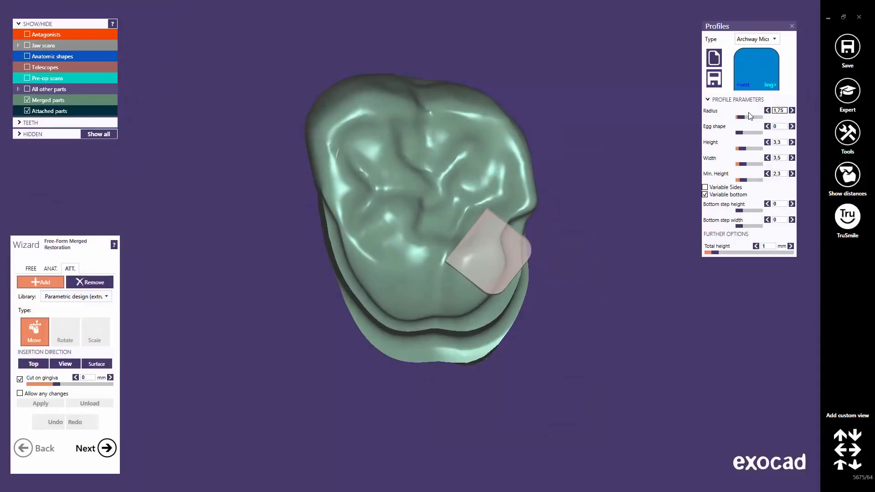
pyautogui.press('Return')
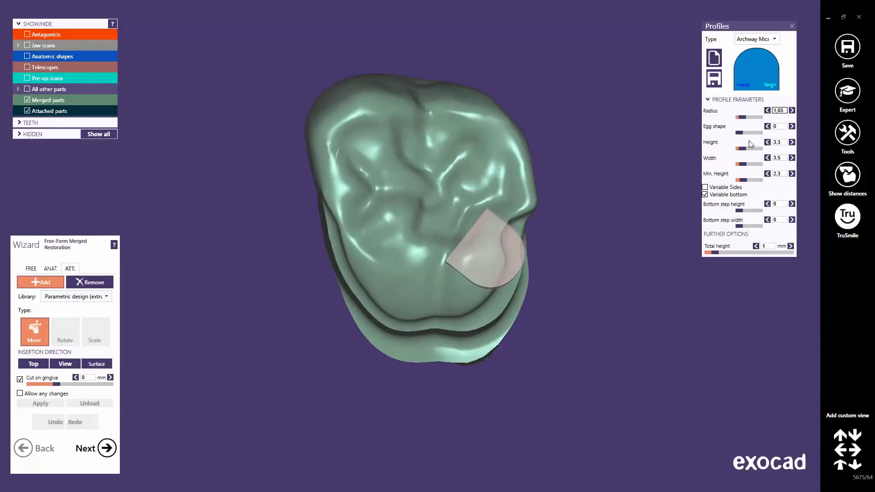
pyautogui.moveTo(744, 149); pyautogui.dragTo(765, 143)
pyautogui.write('5')
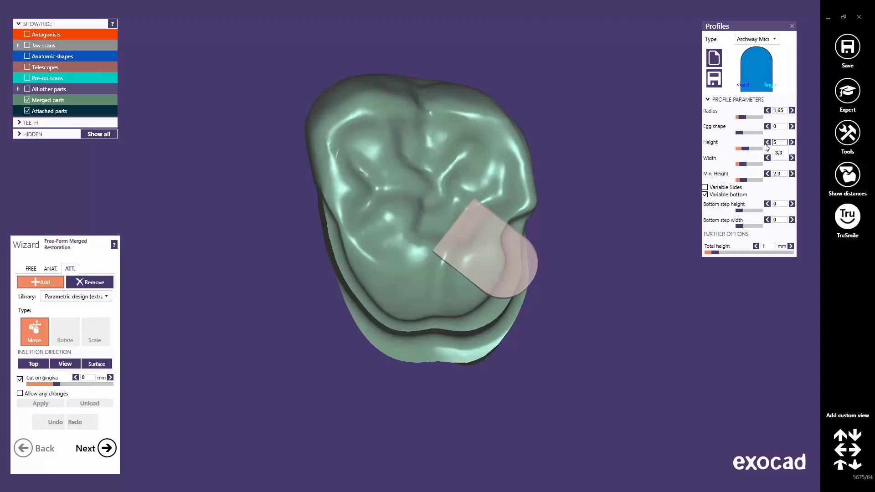
pyautogui.press('Return')
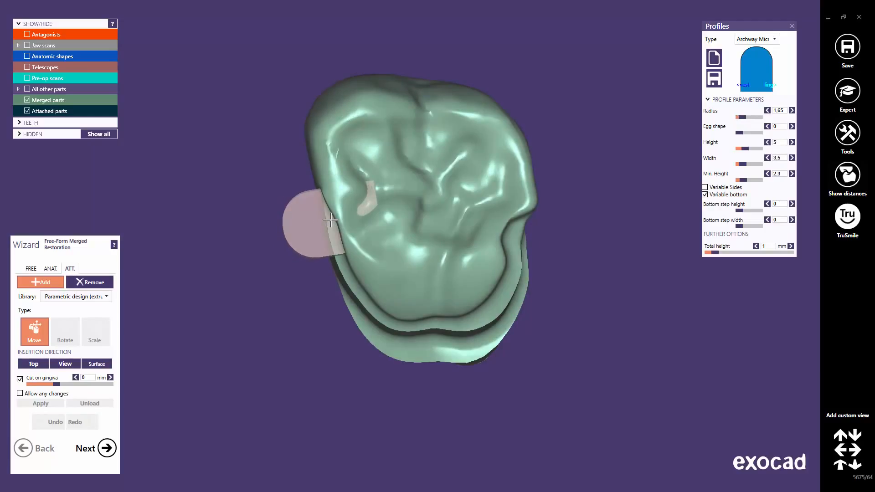
# Adjust the attachment's total height to 6.17 mm, showing the jaw scans to check it against the neighbouring teeth
pyautogui.click(330, 220)
pyautogui.moveTo(330, 220); pyautogui.dragTo(333, 271, button='right')
pyautogui.moveTo(322, 272); pyautogui.dragTo(321, 284)
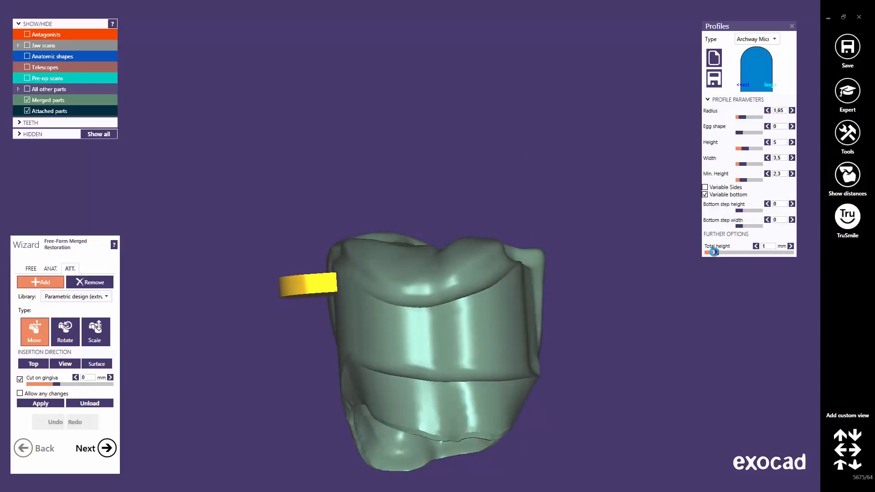
pyautogui.moveTo(713, 252); pyautogui.dragTo(764, 252)
pyautogui.moveTo(308, 260)
pyautogui.mouseDown()
pyautogui.moveTo(311, 320)
pyautogui.moveTo(317, 313)
pyautogui.mouseUp()
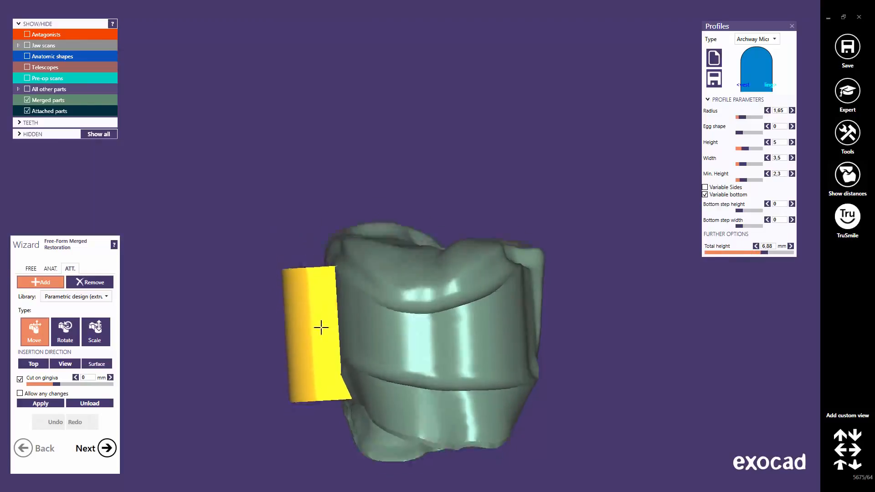
pyautogui.moveTo(321, 327); pyautogui.dragTo(320, 333, button='right')
pyautogui.moveTo(309, 217); pyautogui.dragTo(295, 241)
pyautogui.moveTo(297, 242); pyautogui.dragTo(297, 238, button='right')
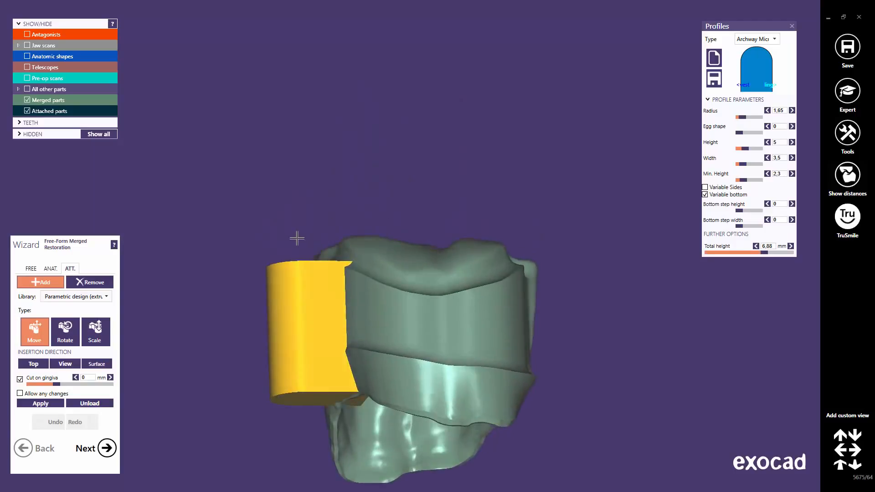
pyautogui.moveTo(764, 252); pyautogui.dragTo(758, 253)
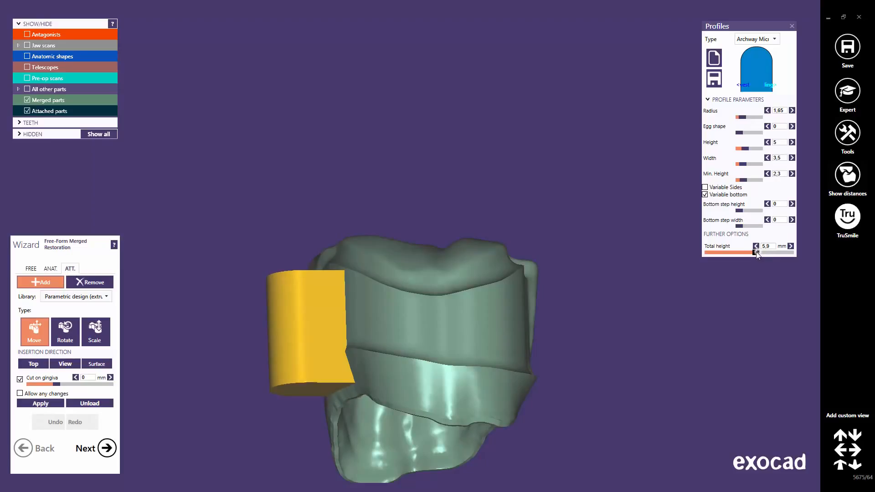
pyautogui.click(27, 45)
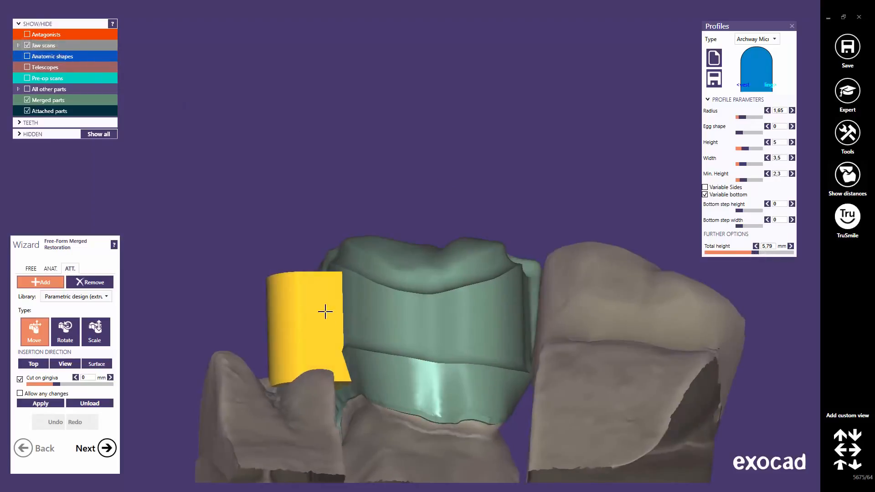
pyautogui.moveTo(324, 310); pyautogui.dragTo(328, 318)
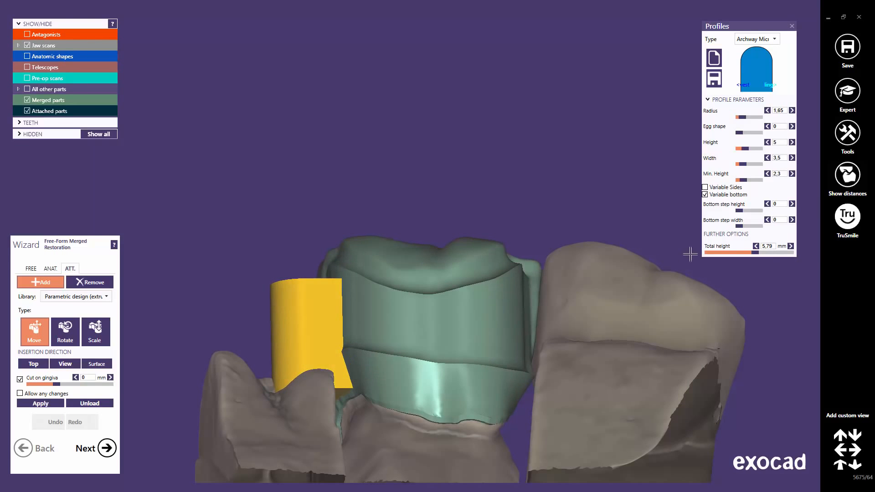
pyautogui.moveTo(756, 252); pyautogui.dragTo(759, 252)
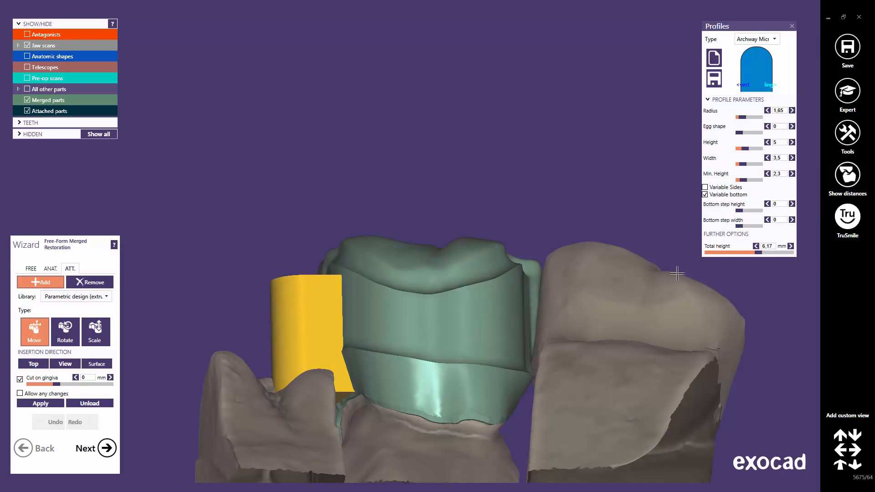
# Reposition the extrusion attachment against the crown's side in occlusal view and apply it
pyautogui.moveTo(415, 312); pyautogui.dragTo(412, 376, button='right')
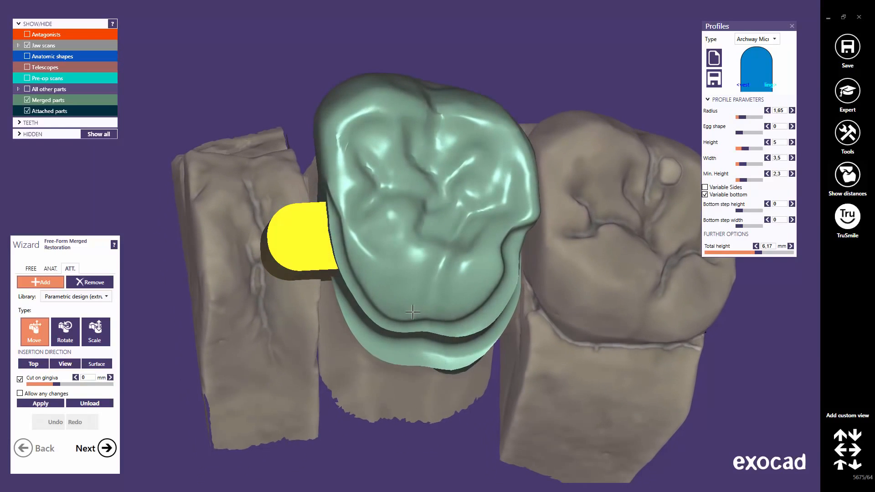
pyautogui.moveTo(303, 242); pyautogui.dragTo(303, 237)
pyautogui.moveTo(302, 237); pyautogui.dragTo(303, 229, button='right')
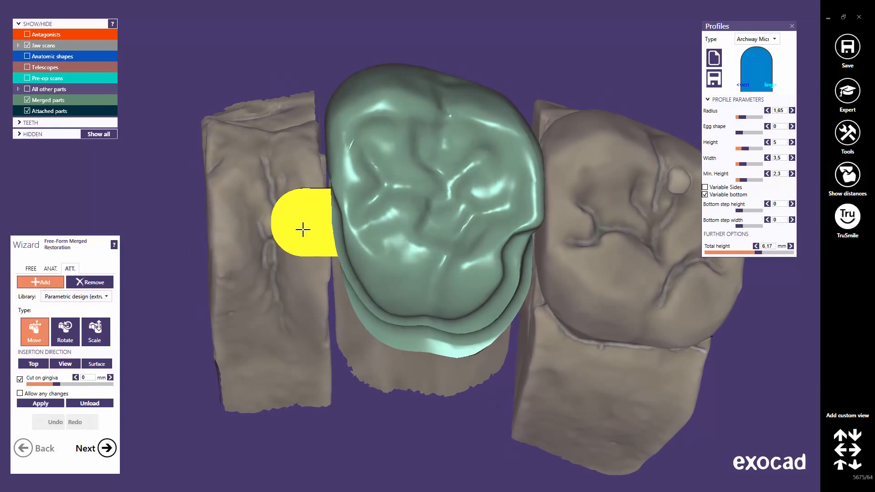
pyautogui.moveTo(303, 229)
pyautogui.mouseDown()
pyautogui.moveTo(295, 237)
pyautogui.moveTo(295, 222)
pyautogui.moveTo(293, 230)
pyautogui.mouseUp()
pyautogui.moveTo(284, 268); pyautogui.dragTo(283, 270, button='right')
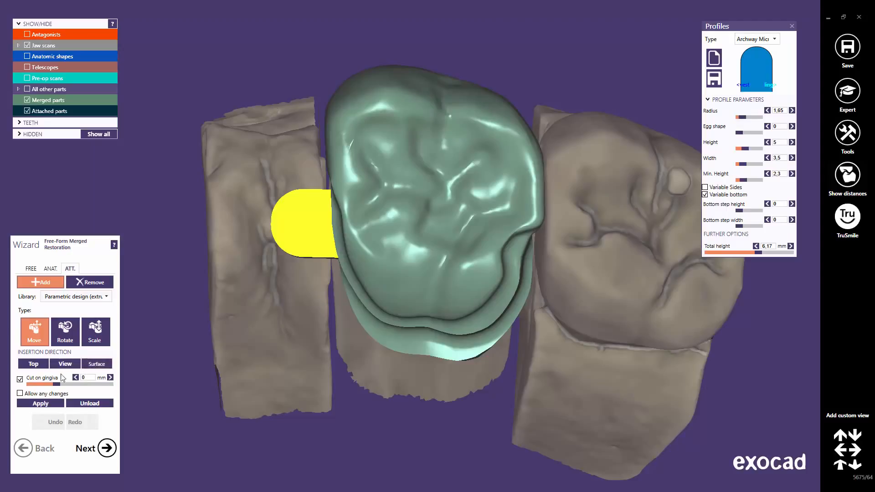
pyautogui.click(38, 403)
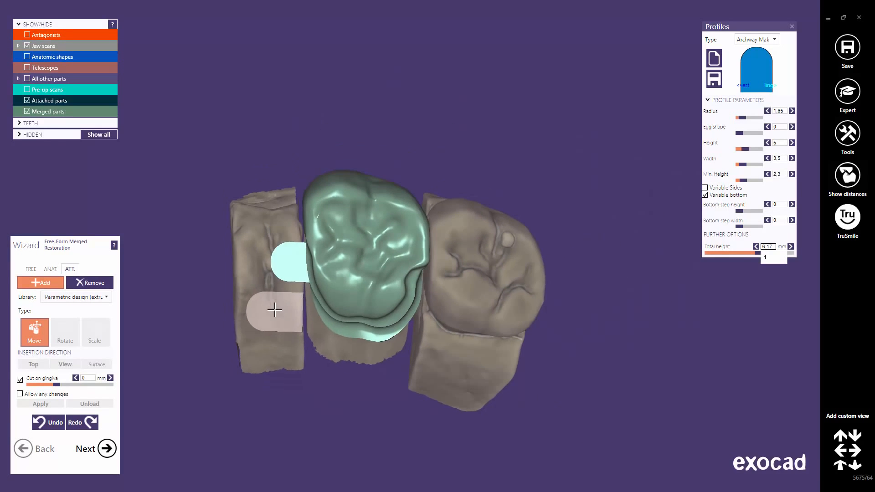
# Switch to free-form sculpting and hide the jaw scans
pyautogui.scroll(-1, 275, 308)
pyautogui.moveTo(275, 309); pyautogui.dragTo(276, 307, button='right')
pyautogui.moveTo(289, 359); pyautogui.dragTo(362, 287, button='middle')
pyautogui.scroll(5, 364, 289)
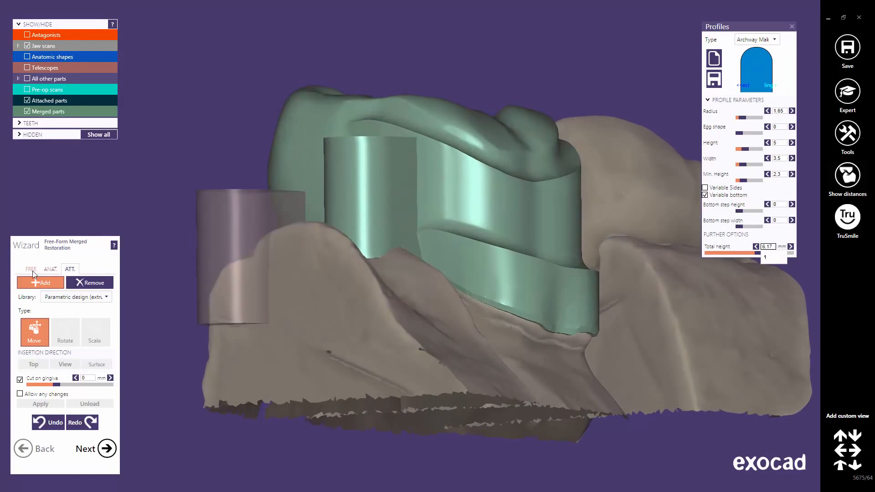
pyautogui.click(31, 269)
pyautogui.click(26, 45)
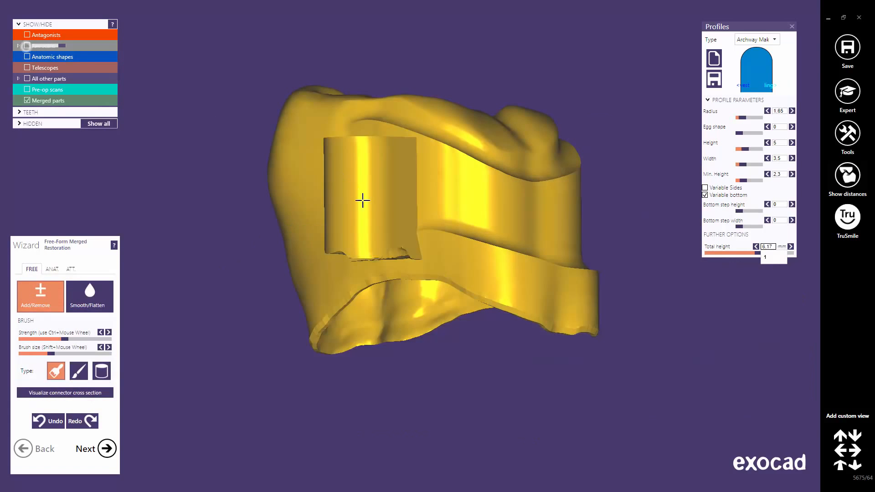
# Smooth the junction between the attachment base and the crown using Smooth/Flatten with low strength and a small brush
pyautogui.moveTo(361, 199)
pyautogui.mouseDown(button='right')
pyautogui.moveTo(377, 204)
pyautogui.moveTo(415, 169)
pyautogui.moveTo(367, 195)
pyautogui.mouseUp(button='right')
pyautogui.scroll(3, 432, 261)
pyautogui.scroll(2, 433, 261)
pyautogui.moveTo(433, 261); pyautogui.dragTo(429, 269, button='right')
pyautogui.click(93, 305)
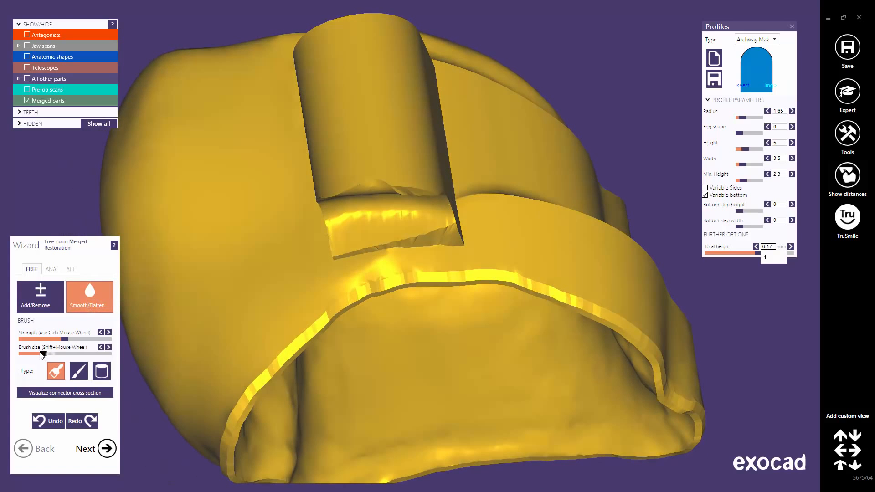
pyautogui.moveTo(67, 341); pyautogui.dragTo(41, 341)
pyautogui.moveTo(25, 354); pyautogui.dragTo(21, 354)
pyautogui.scroll(3, 405, 276)
pyautogui.moveTo(324, 250)
pyautogui.mouseDown()
pyautogui.moveTo(429, 255)
pyautogui.moveTo(456, 246)
pyautogui.moveTo(365, 250)
pyautogui.moveTo(470, 234)
pyautogui.moveTo(318, 258)
pyautogui.mouseUp()
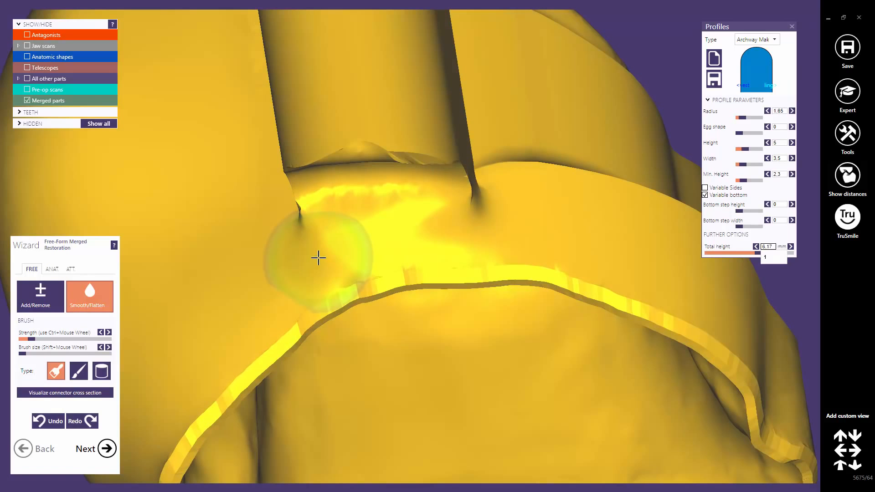
pyautogui.scroll(-5, 317, 258)
pyautogui.moveTo(337, 254); pyautogui.dragTo(474, 255, button='right')
# Show the jaw scans again and review the merged restoration from above
pyautogui.click(28, 45)
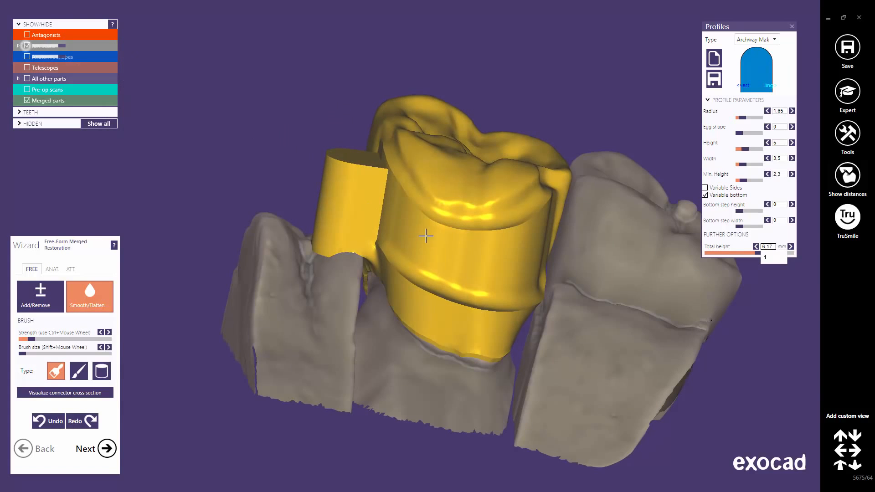
pyautogui.scroll(-3, 465, 234)
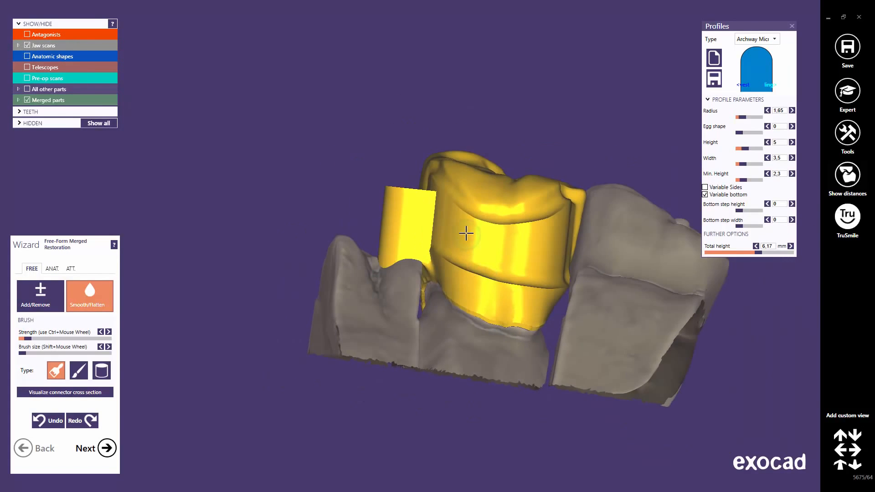
pyautogui.moveTo(465, 233); pyautogui.dragTo(465, 237, button='right')
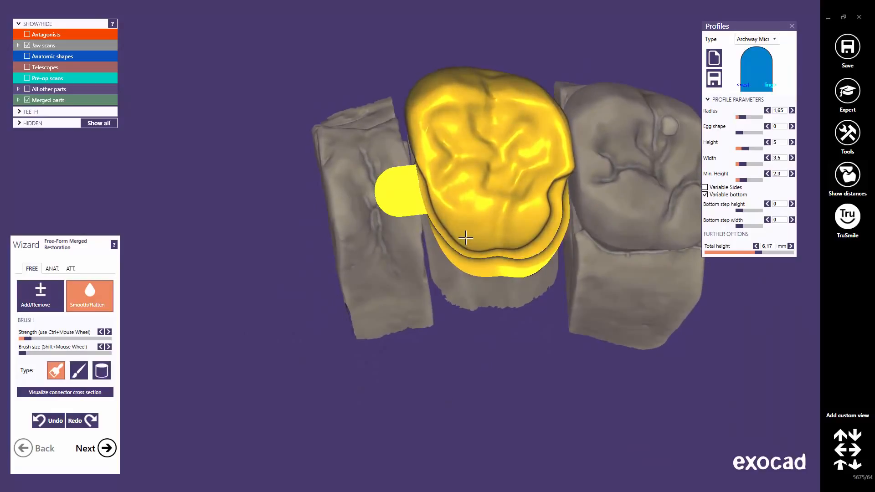
# Return to attachments and select the Parametric design (rotation) library
pyautogui.click(71, 269)
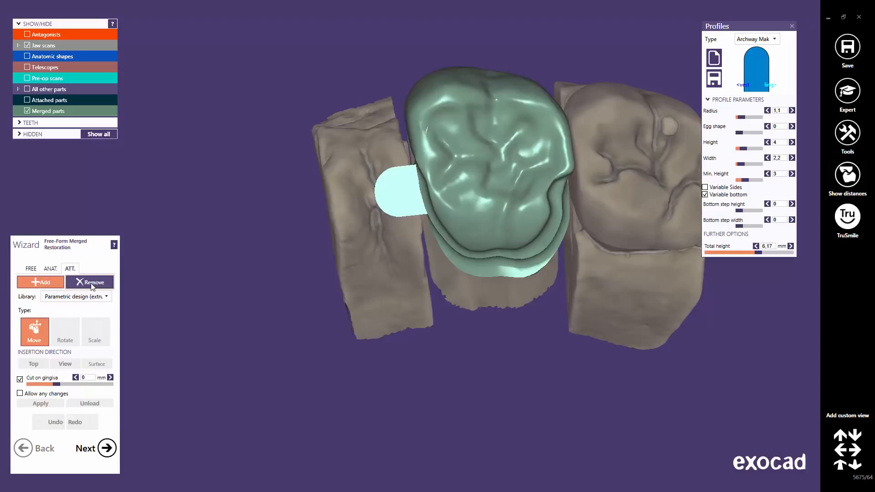
pyautogui.click(91, 283)
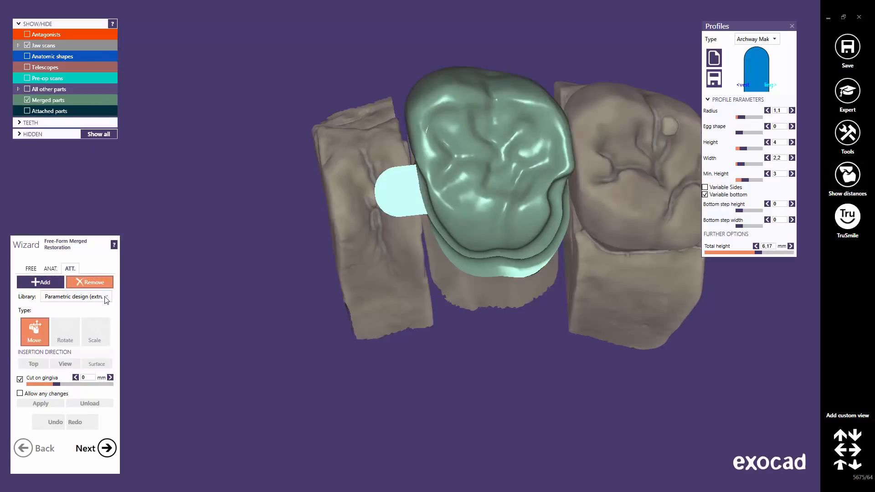
pyautogui.click(106, 297)
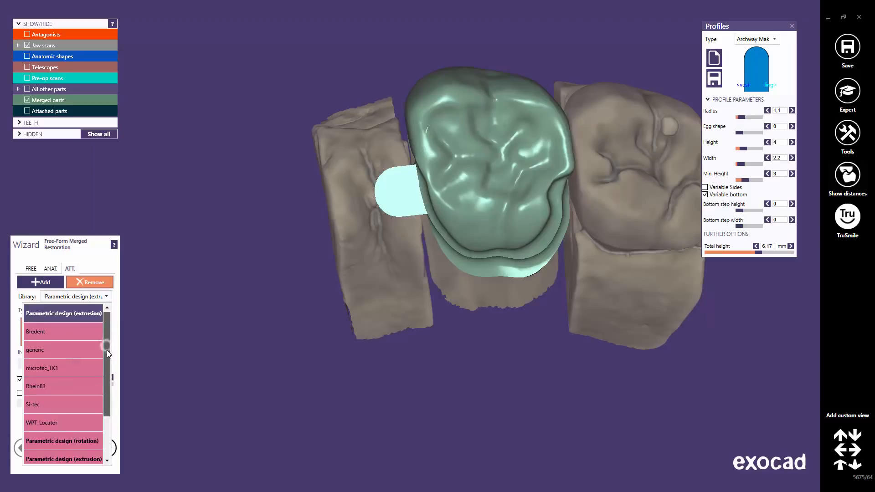
pyautogui.moveTo(107, 350); pyautogui.dragTo(107, 368)
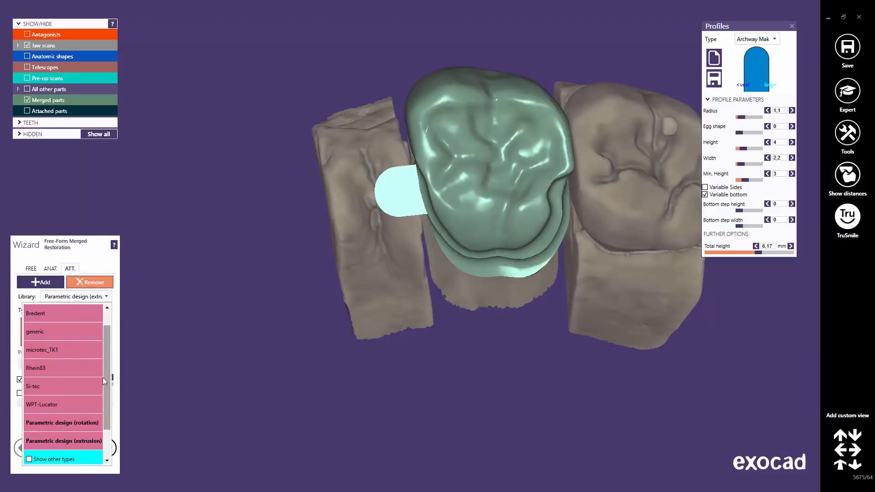
pyautogui.click(80, 424)
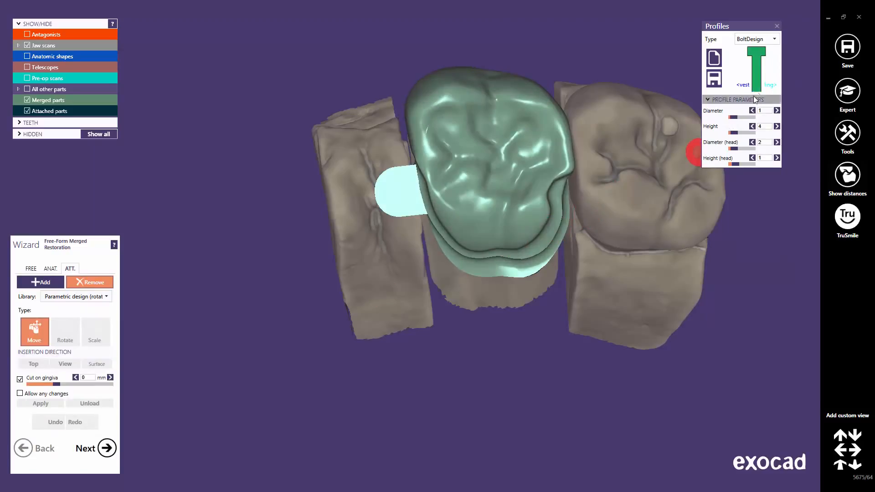
# Choose the rectangle-with-rounded-corners (RectangleWit…) rotation profile type
pyautogui.click(775, 39)
pyautogui.moveTo(774, 63); pyautogui.dragTo(777, 152)
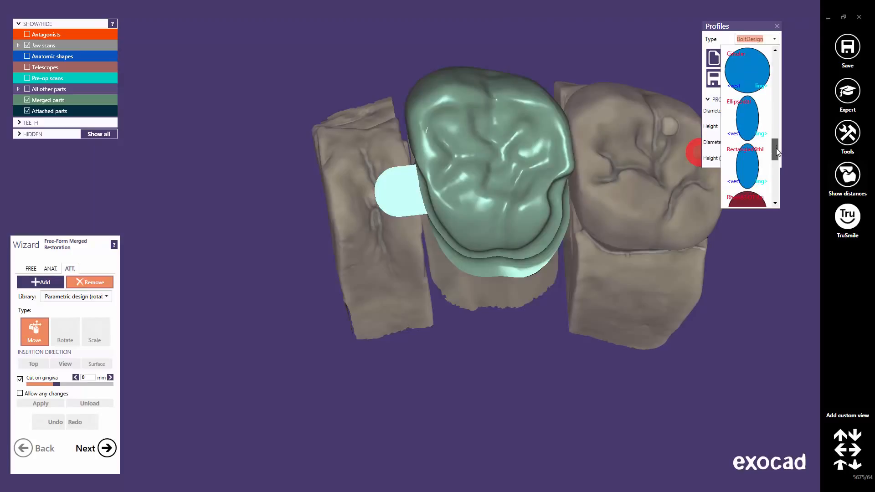
pyautogui.click(749, 162)
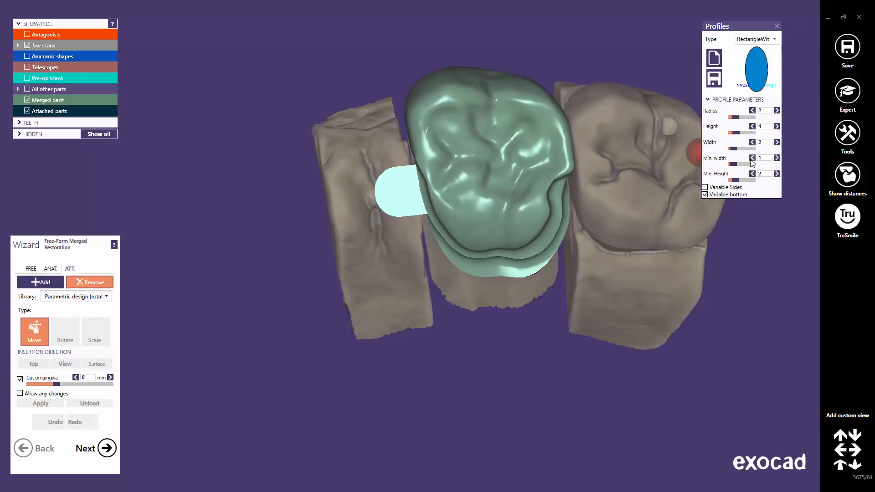
# Place the rotation attachment on the crown's buccal surface
pyautogui.click(521, 214)
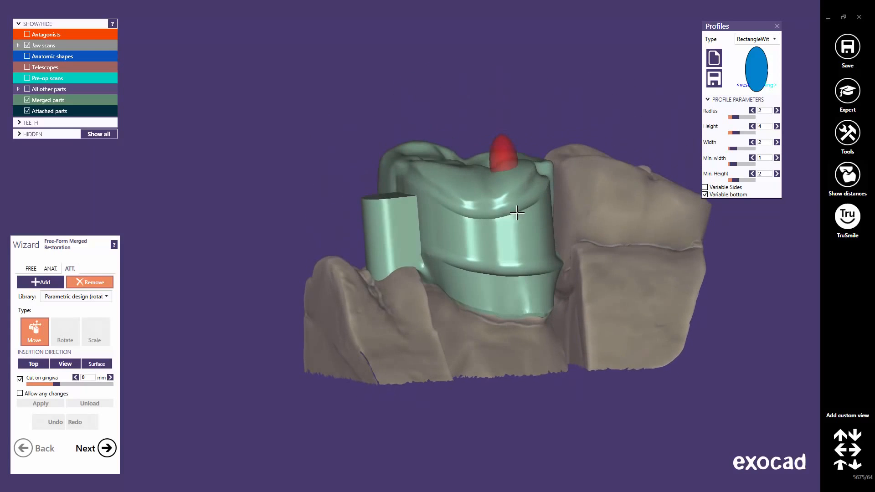
pyautogui.moveTo(524, 214); pyautogui.dragTo(524, 212, button='right')
pyautogui.moveTo(525, 212); pyautogui.dragTo(446, 237, button='middle')
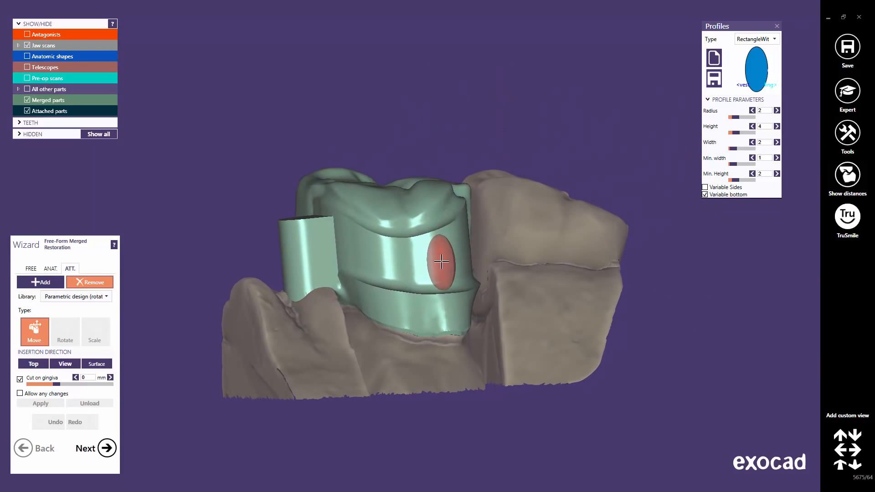
pyautogui.moveTo(440, 261); pyautogui.dragTo(440, 263, button='right')
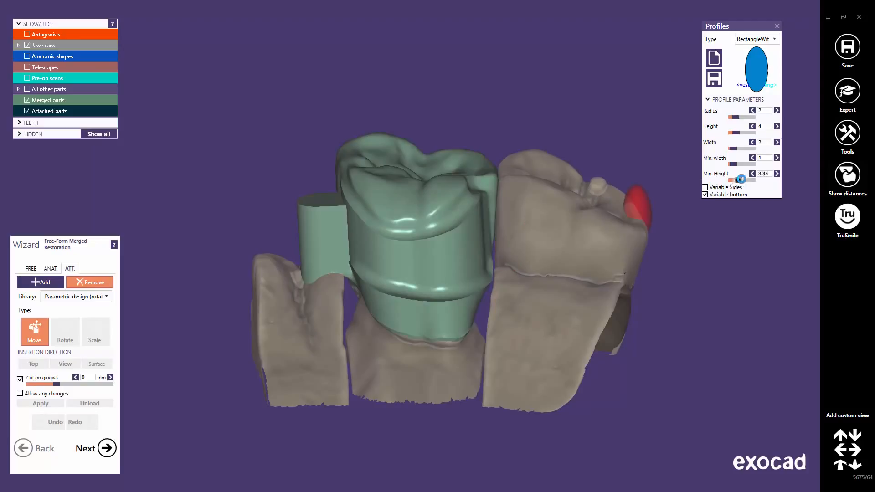
# Set the profile's minimum height to 10, radius to 0.75 and width to 1.5, and move the attachment between the crown and adjacent tooth
pyautogui.moveTo(741, 179); pyautogui.dragTo(754, 182)
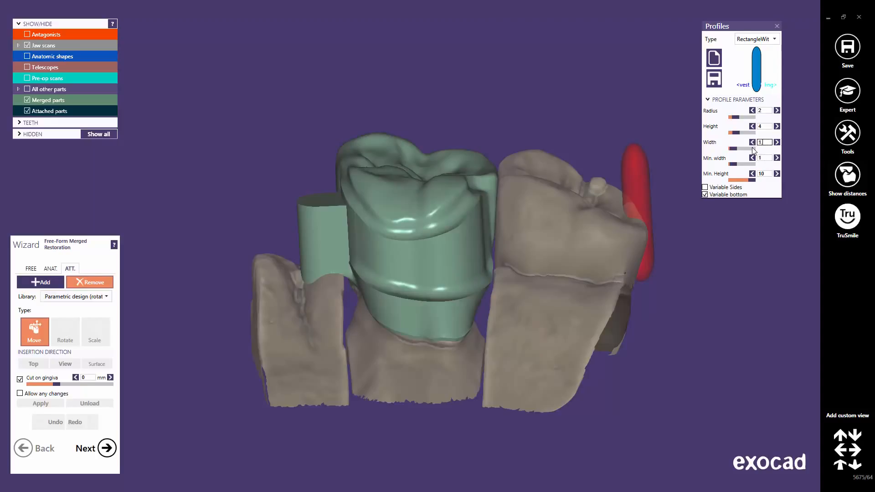
pyautogui.press('Return')
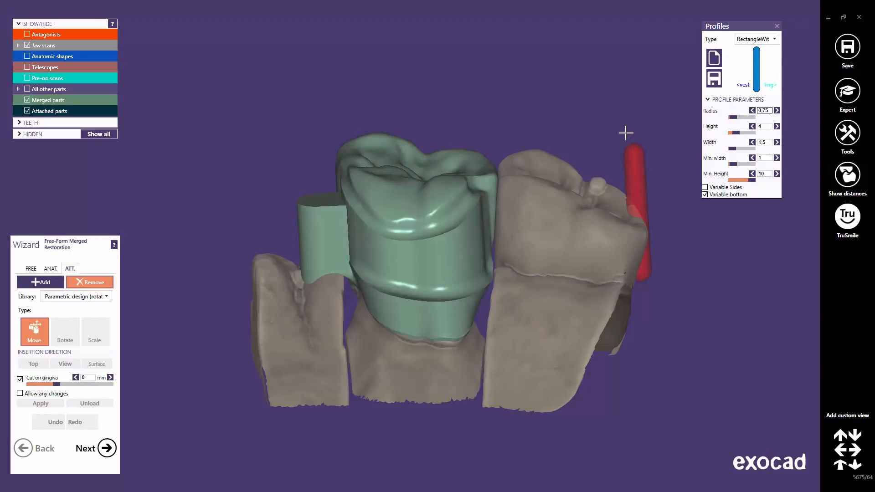
pyautogui.click(479, 197)
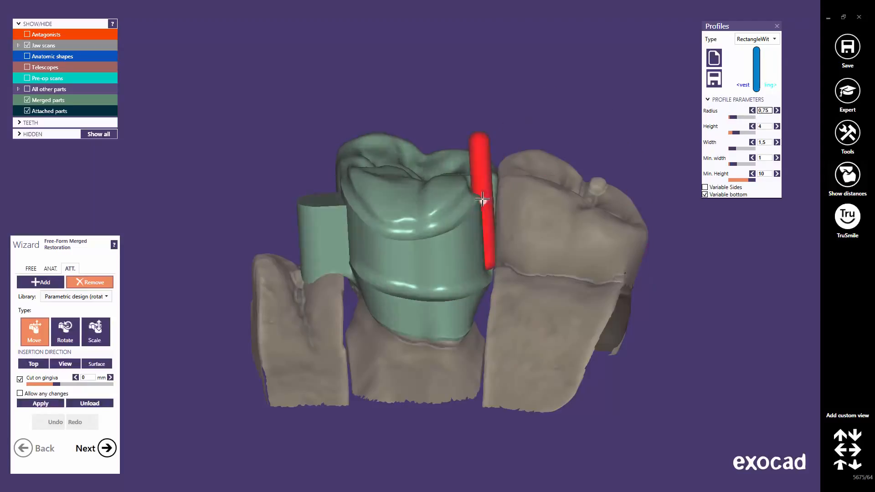
# Move the rotation attachment lower along the crown, hide the jaw scan and apply the attachment
pyautogui.moveTo(482, 199)
pyautogui.mouseDown(button='right')
pyautogui.moveTo(475, 238)
pyautogui.moveTo(490, 222)
pyautogui.moveTo(481, 258)
pyautogui.mouseUp(button='right')
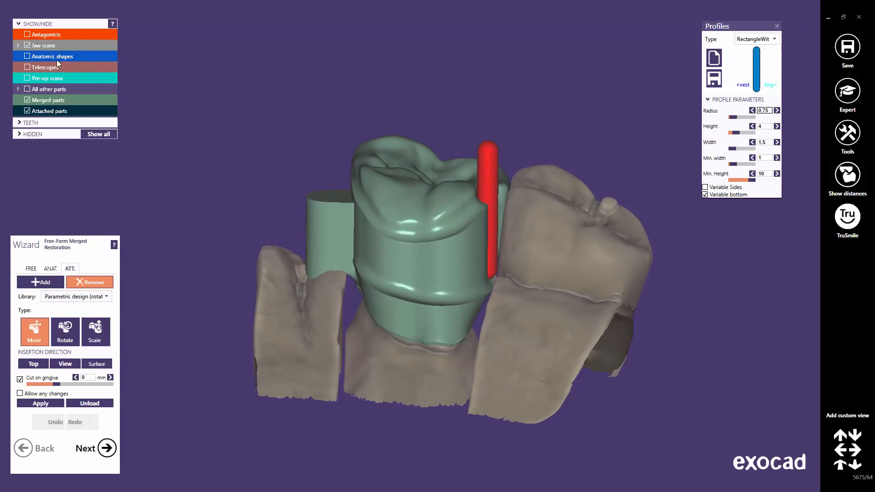
pyautogui.click(27, 45)
pyautogui.moveTo(471, 275)
pyautogui.mouseDown(button='right')
pyautogui.moveTo(488, 273)
pyautogui.moveTo(469, 275)
pyautogui.moveTo(478, 278)
pyautogui.mouseUp(button='right')
pyautogui.scroll(5, 479, 271)
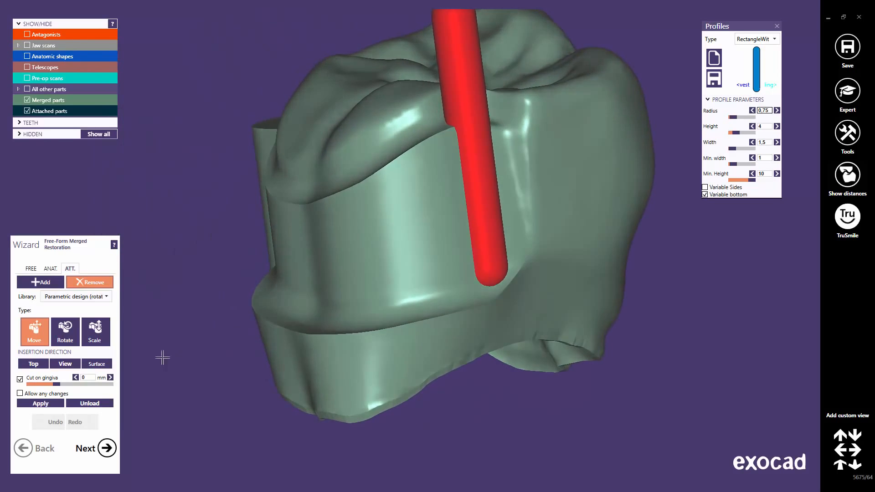
pyautogui.click(47, 403)
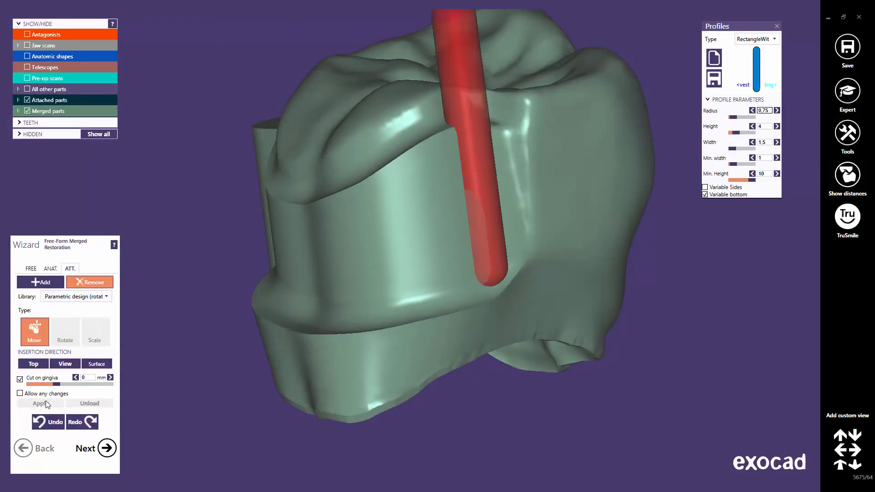
# Inspect the attachment channel from below the crown and undo the attachment application
pyautogui.moveTo(407, 216); pyautogui.dragTo(404, 220, button='right')
pyautogui.scroll(3, 452, 341)
pyautogui.scroll(-1, 457, 342)
pyautogui.middleClick(458, 341)
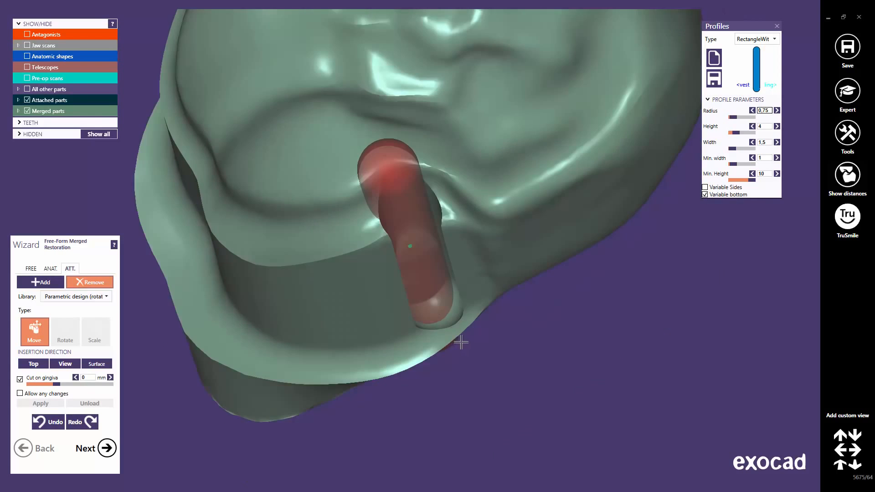
pyautogui.moveTo(509, 311); pyautogui.dragTo(512, 310, button='right')
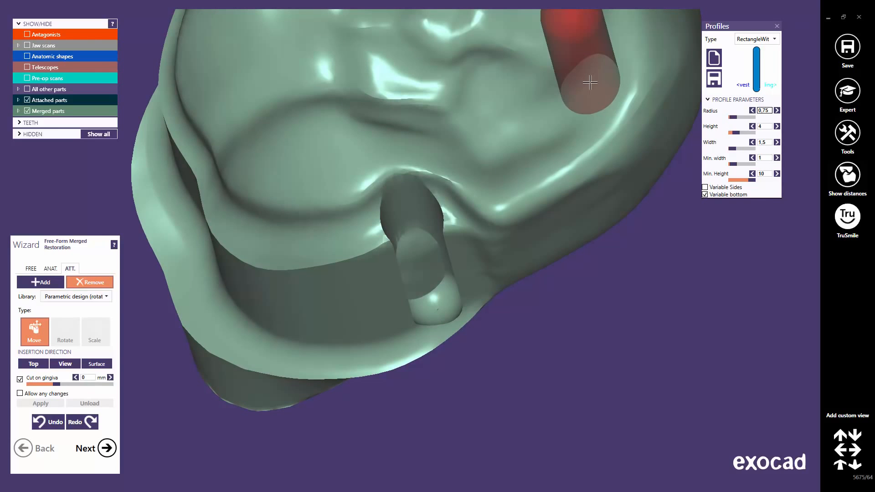
pyautogui.click(49, 422)
# Set the crown restoration's visual properties to 50% transparent
pyautogui.moveTo(415, 256); pyautogui.dragTo(308, 311, button='right')
pyautogui.click(458, 209)
pyautogui.scroll(-5, 387, 269)
pyautogui.moveTo(309, 312); pyautogui.dragTo(409, 276, button='middle')
pyautogui.rightClick(408, 288)
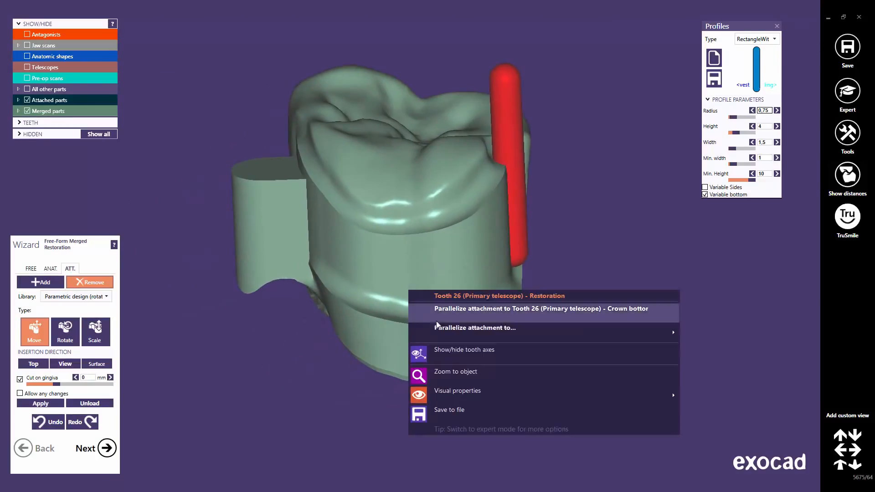
pyautogui.moveTo(487, 387)
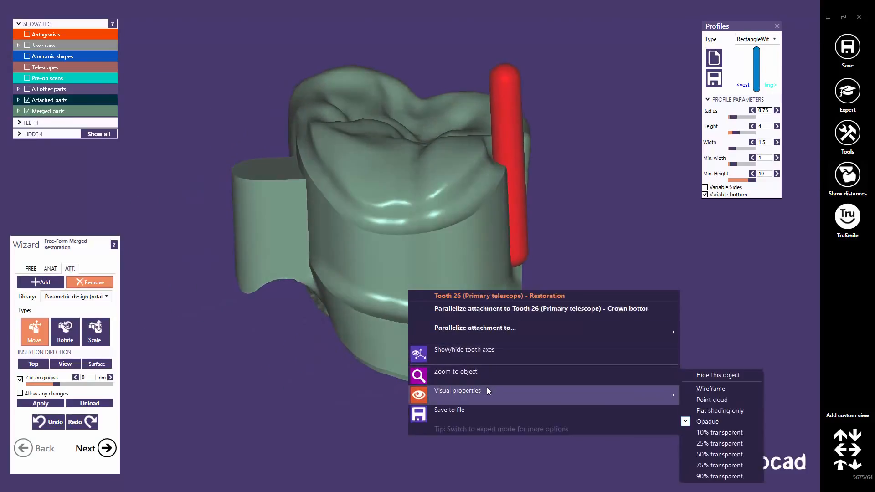
pyautogui.click(723, 450)
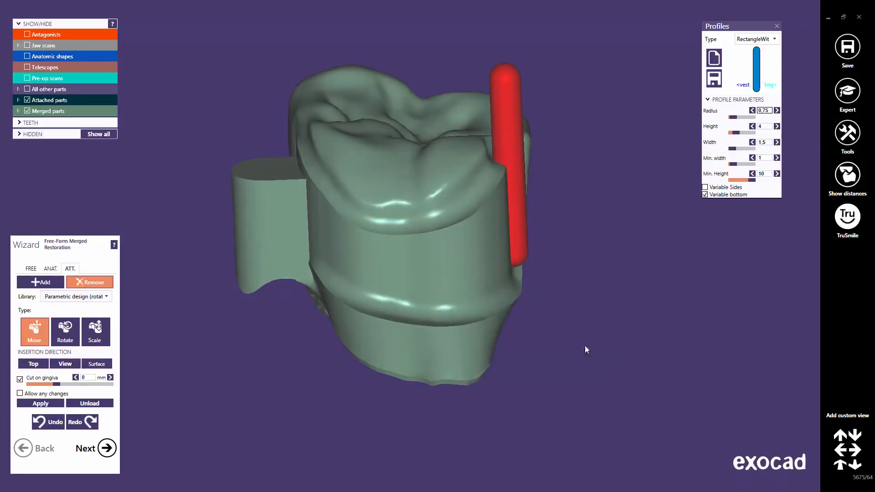
# Show the hidden minimum thickness layer inside the transparent crown
pyautogui.moveTo(445, 255); pyautogui.dragTo(446, 251, button='right')
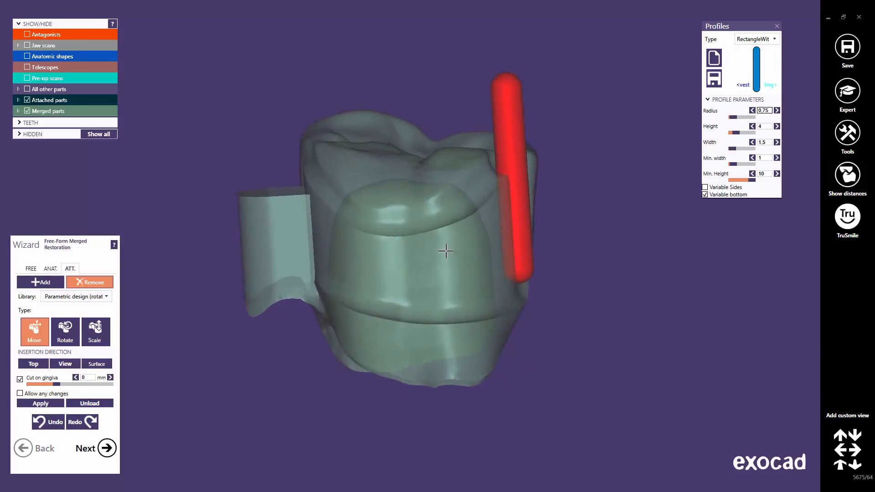
pyautogui.click(19, 134)
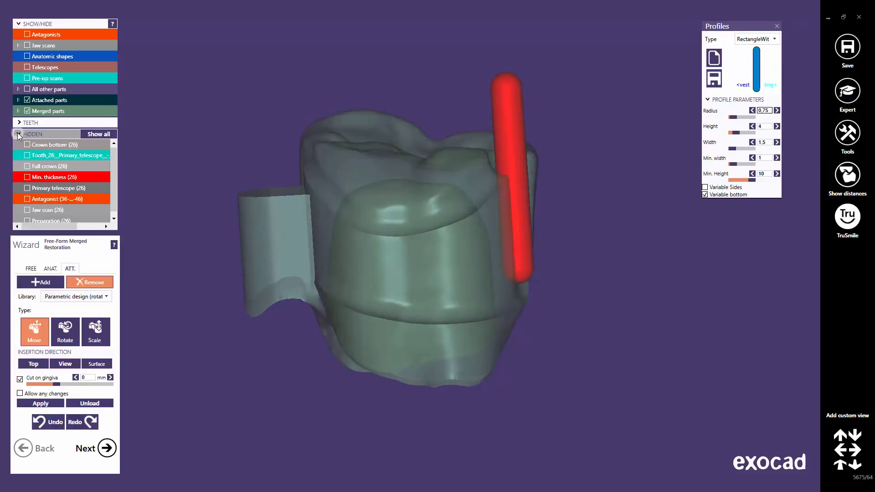
pyautogui.click(27, 177)
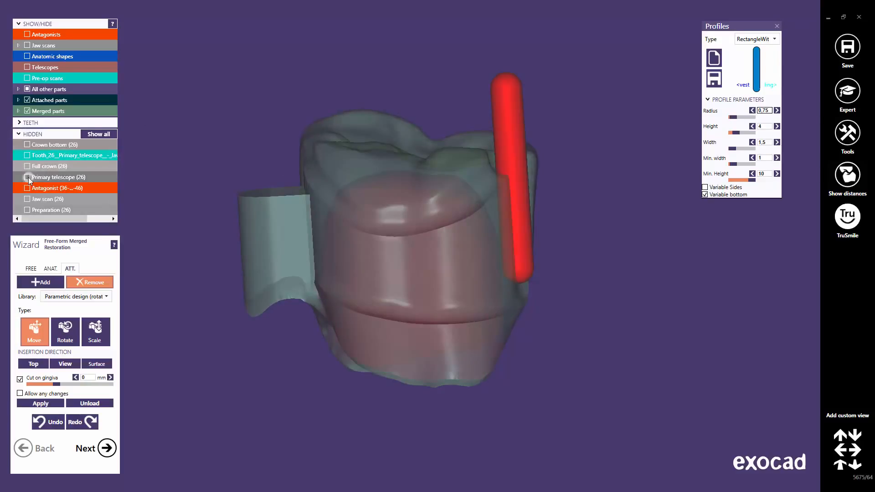
pyautogui.click(18, 134)
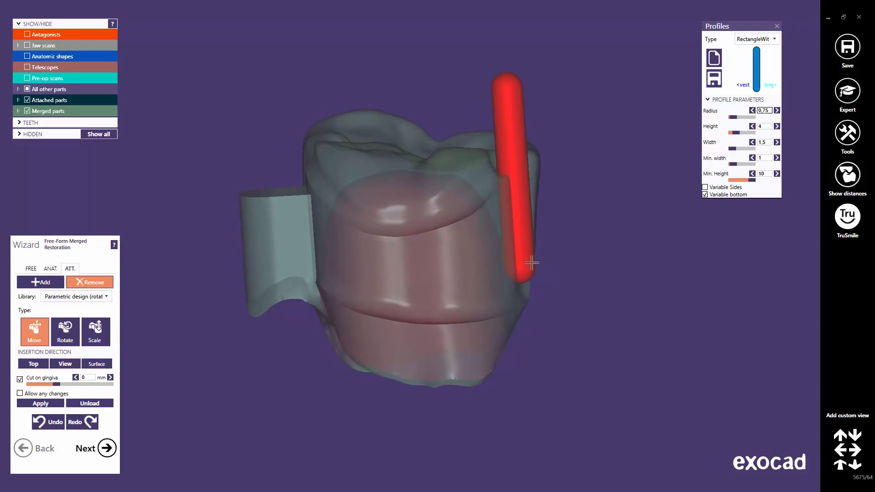
# Check the attachment's position against the crown close up and apply it
pyautogui.scroll(5, 523, 264)
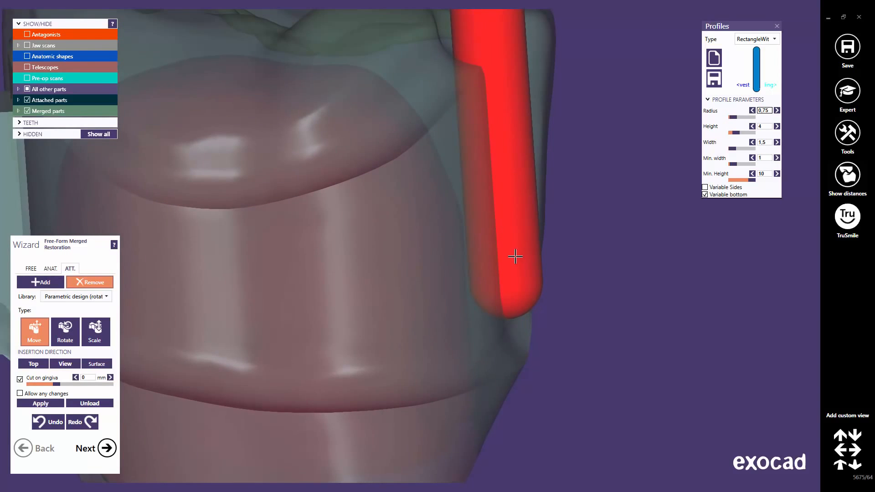
pyautogui.scroll(-5, 457, 258)
pyautogui.moveTo(412, 178); pyautogui.dragTo(412, 188, button='right')
pyautogui.middleClick(370, 280)
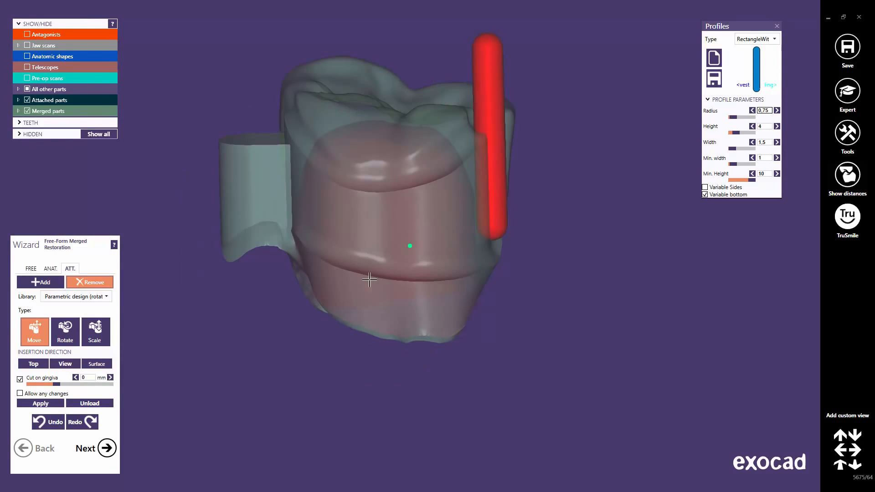
pyautogui.click(40, 404)
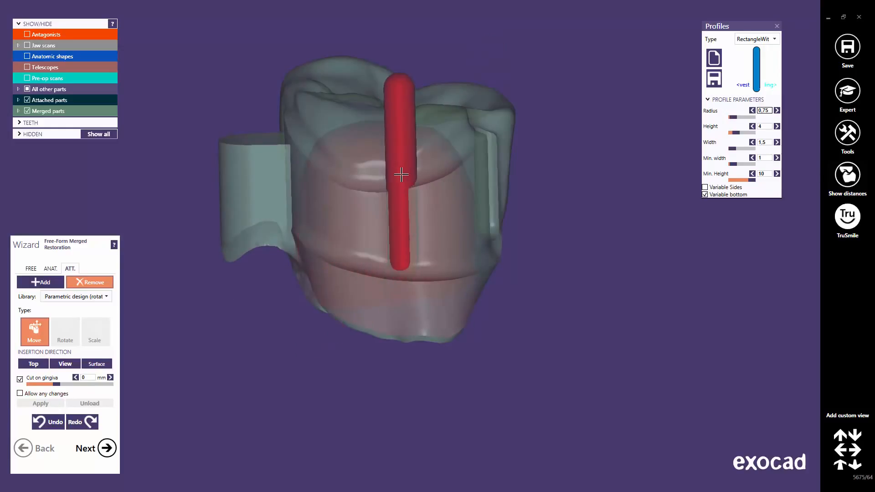
# Restore the crown restoration's display to opaque
pyautogui.rightClick(359, 105)
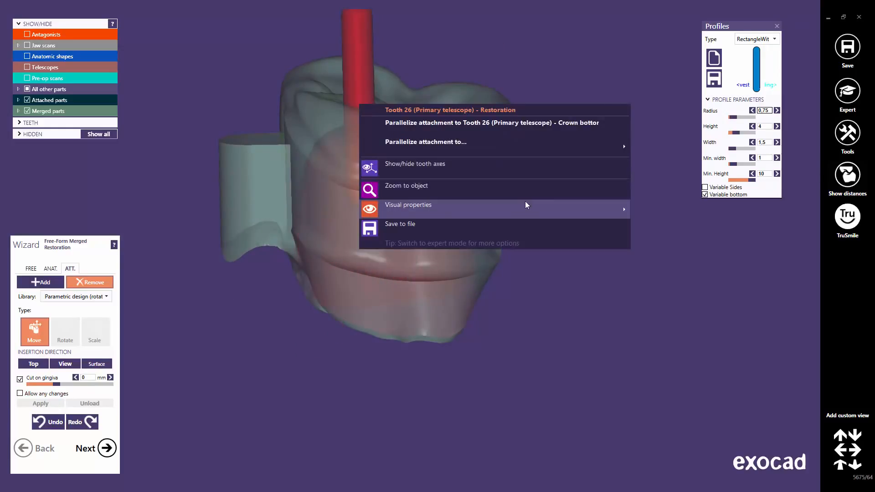
pyautogui.moveTo(527, 204)
pyautogui.click(672, 251)
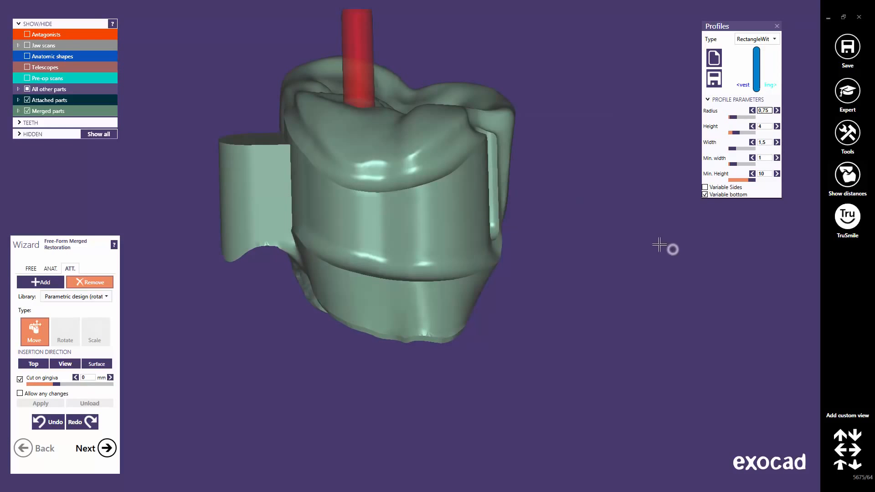
pyautogui.moveTo(383, 161); pyautogui.dragTo(386, 160, button='right')
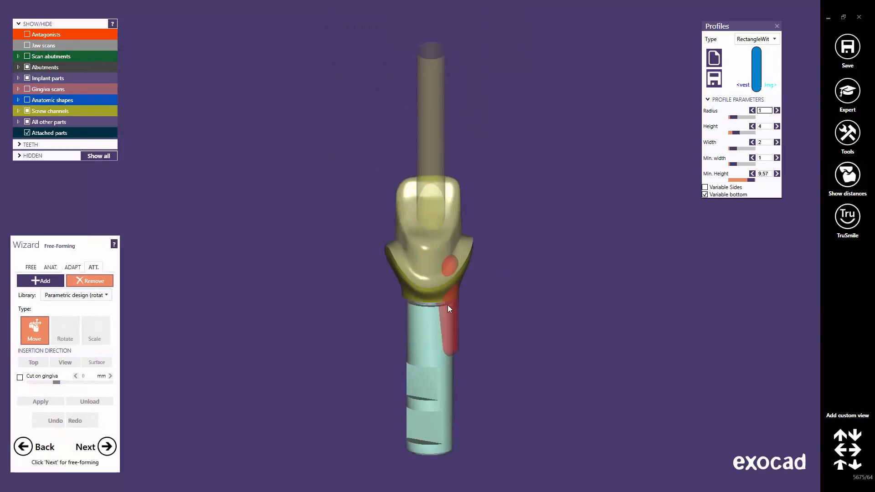
# Move the rotation attachment onto the side of the implant abutment, checking from above, and apply it
pyautogui.moveTo(447, 309); pyautogui.dragTo(403, 199)
pyautogui.moveTo(402, 201); pyautogui.dragTo(403, 214, button='right')
pyautogui.scroll(3, 403, 213)
pyautogui.moveTo(403, 213); pyautogui.dragTo(395, 229)
pyautogui.moveTo(395, 229); pyautogui.dragTo(402, 223, button='right')
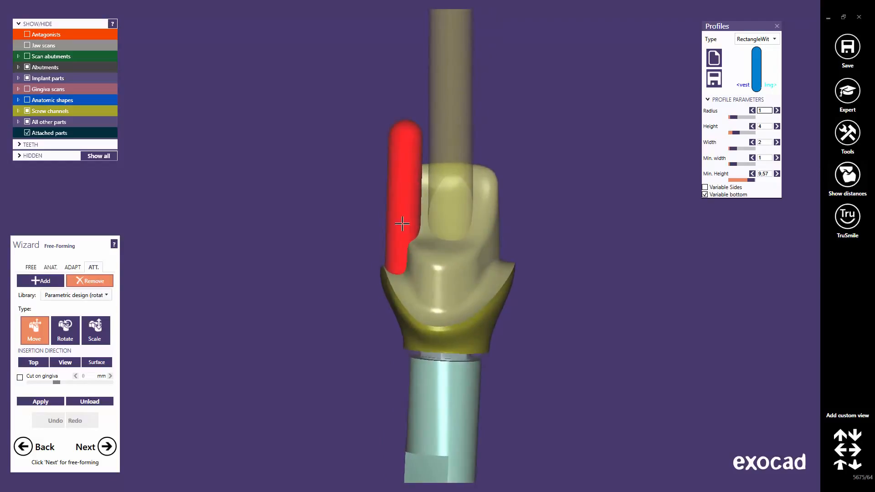
pyautogui.moveTo(403, 224); pyautogui.dragTo(402, 208)
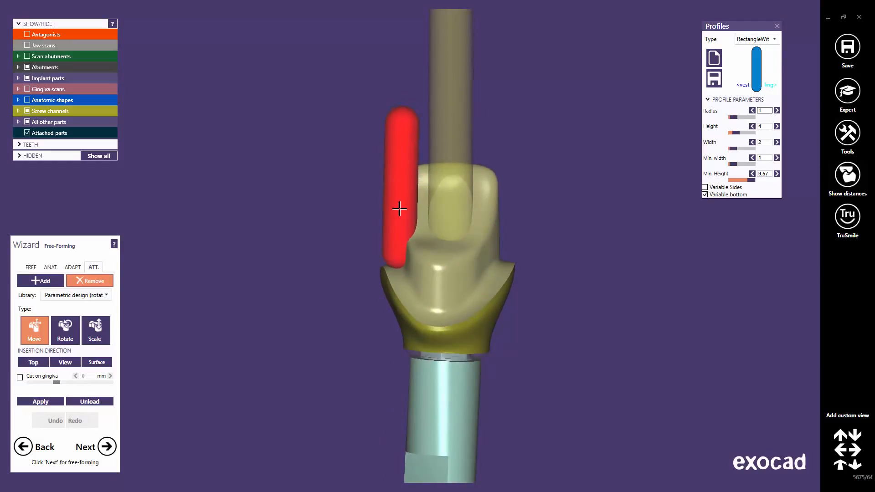
pyautogui.moveTo(400, 209)
pyautogui.mouseDown(button='right')
pyautogui.moveTo(395, 228)
pyautogui.moveTo(403, 211)
pyautogui.mouseUp(button='right')
pyautogui.moveTo(403, 210); pyautogui.dragTo(399, 206)
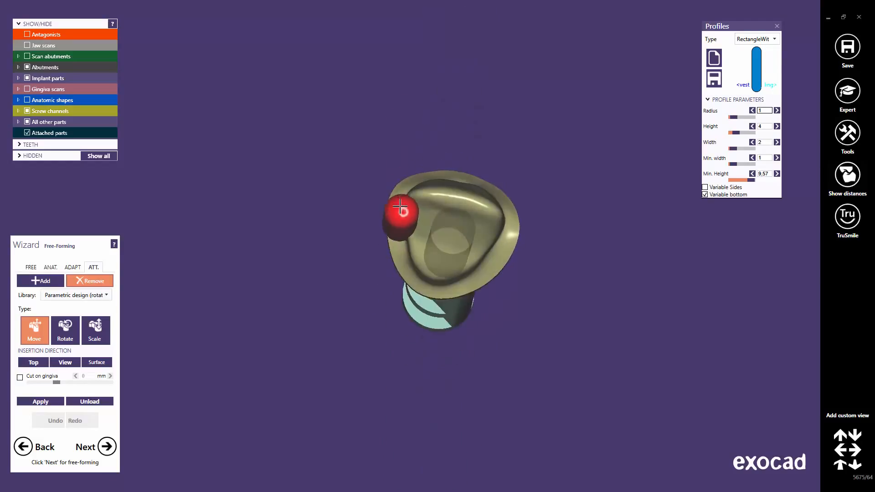
pyautogui.moveTo(399, 226); pyautogui.dragTo(400, 229, button='right')
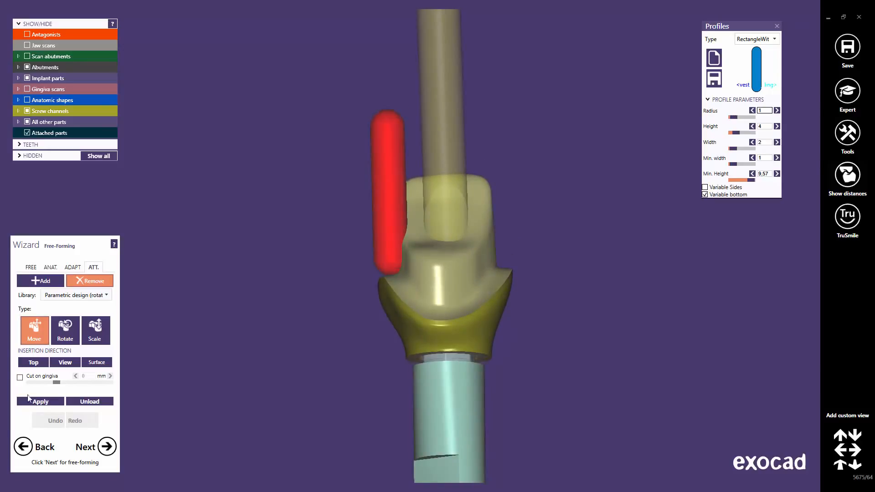
pyautogui.click(40, 401)
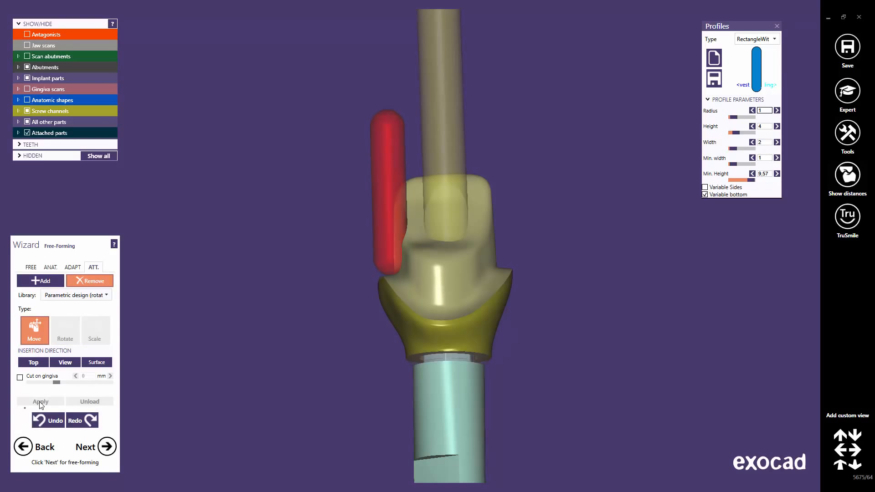
# Switch the attachment library to Parametric design (extrusion)
pyautogui.moveTo(396, 287); pyautogui.dragTo(402, 288, button='right')
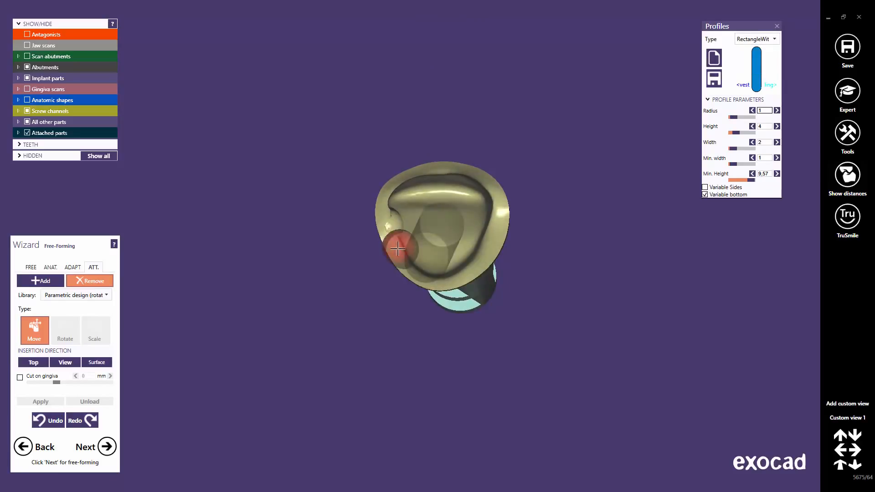
pyautogui.click(109, 296)
pyautogui.scroll(1, 93, 401)
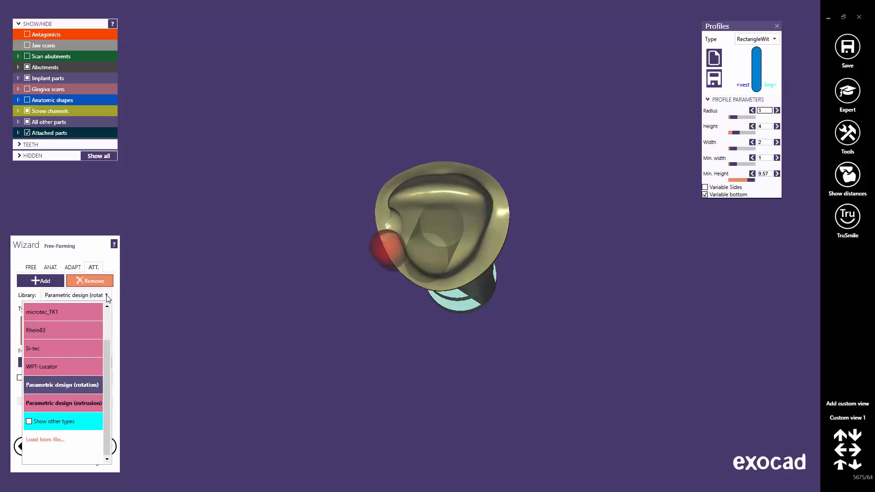
pyautogui.click(93, 403)
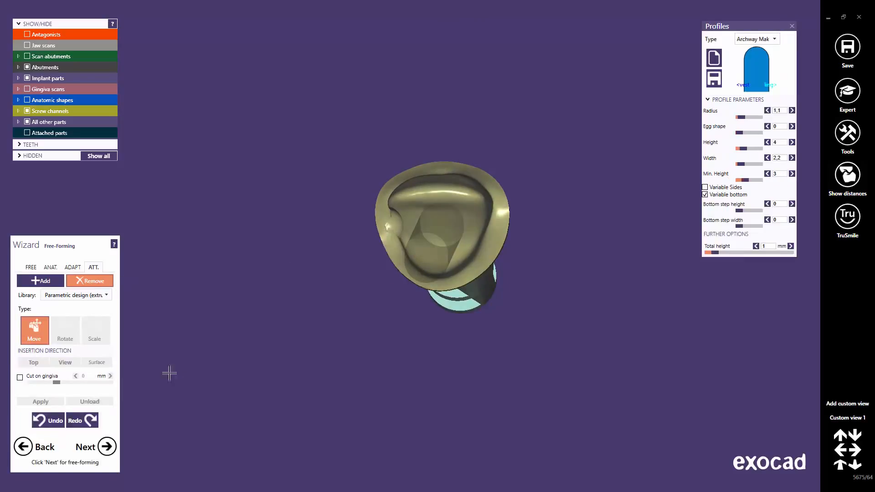
# Choose the Rectangle extrusion profile and place the attachment on the abutment
pyautogui.click(774, 39)
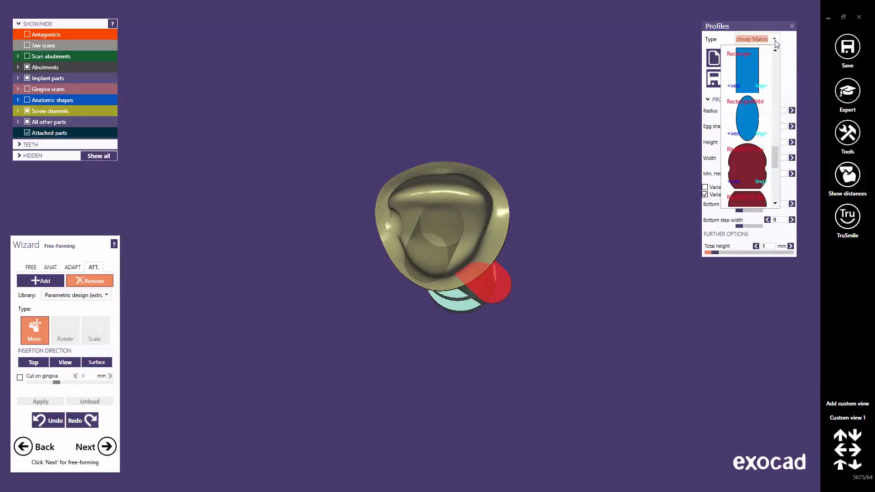
pyautogui.click(758, 71)
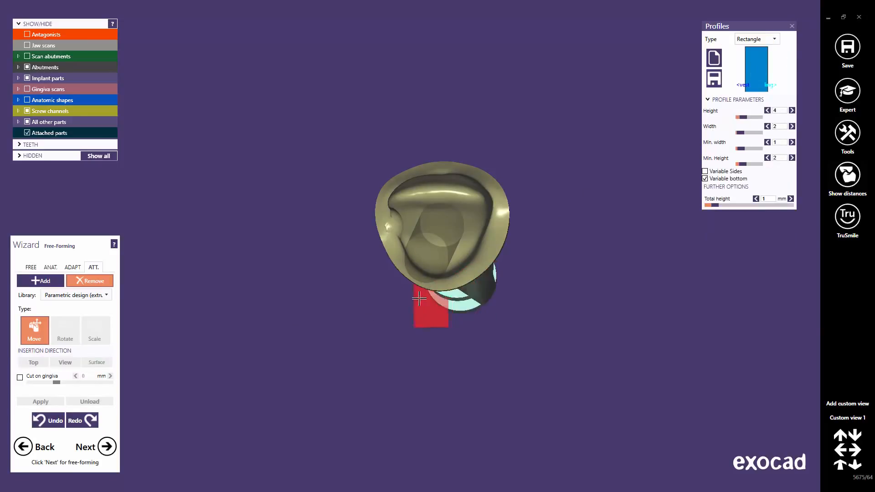
pyautogui.moveTo(449, 306); pyautogui.dragTo(441, 306, button='right')
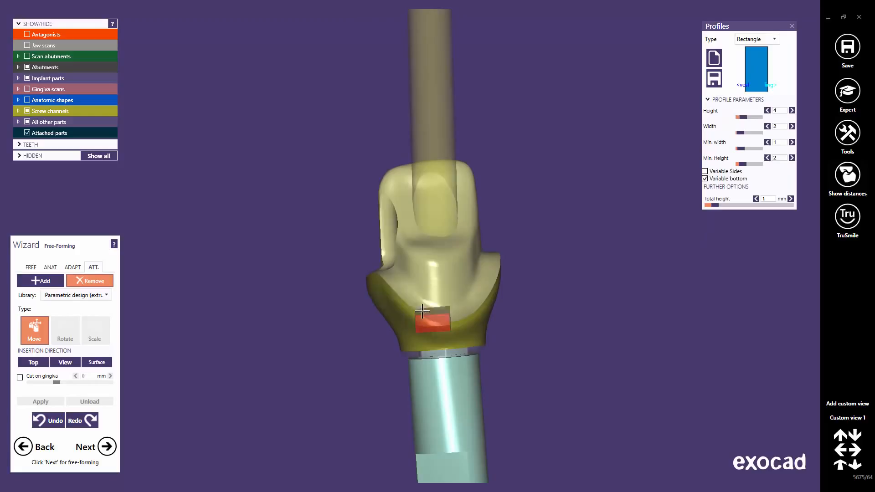
pyautogui.click(396, 233)
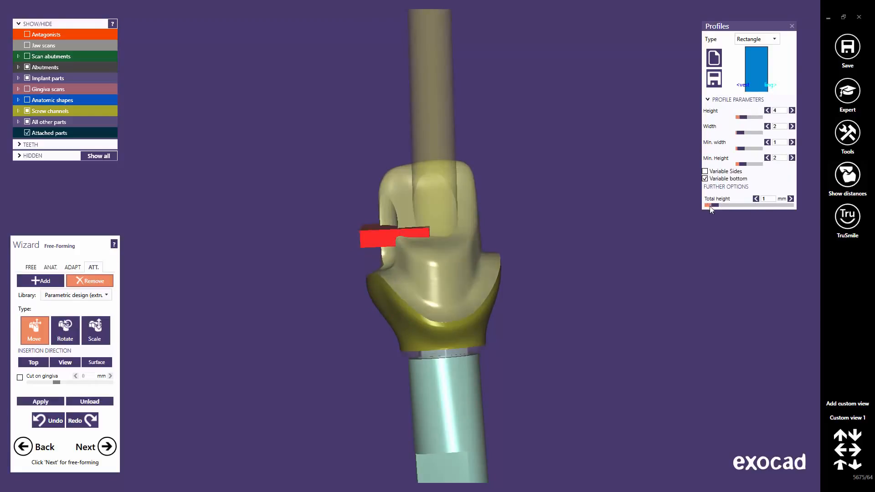
# Set the attachment's total height to 5.79 mm, height to 6.86 and minimum width to 1.67
pyautogui.moveTo(715, 204); pyautogui.dragTo(755, 205)
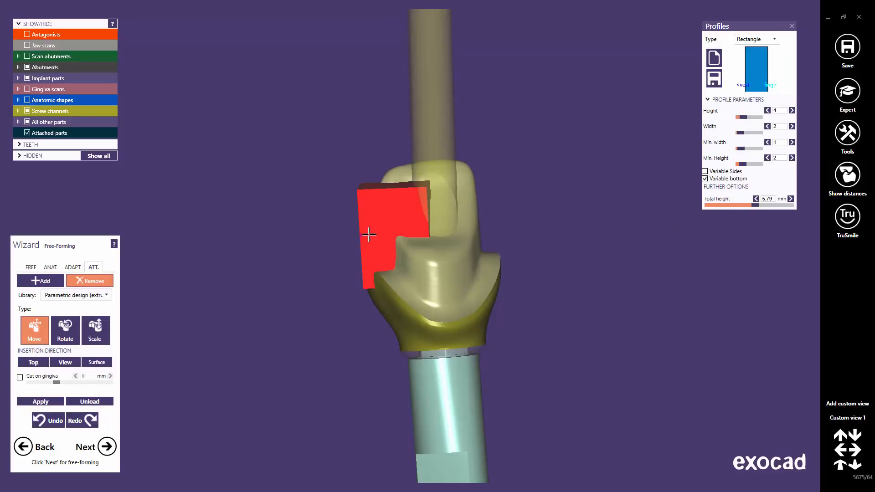
pyautogui.moveTo(742, 150)
pyautogui.mouseDown()
pyautogui.moveTo(754, 154)
pyautogui.moveTo(742, 151)
pyautogui.mouseUp()
pyautogui.moveTo(742, 133); pyautogui.dragTo(748, 122)
# Move the rectangular attachment to the opposite side of the abutment and adjust it against the wall
pyautogui.moveTo(624, 205); pyautogui.dragTo(406, 216, button='right')
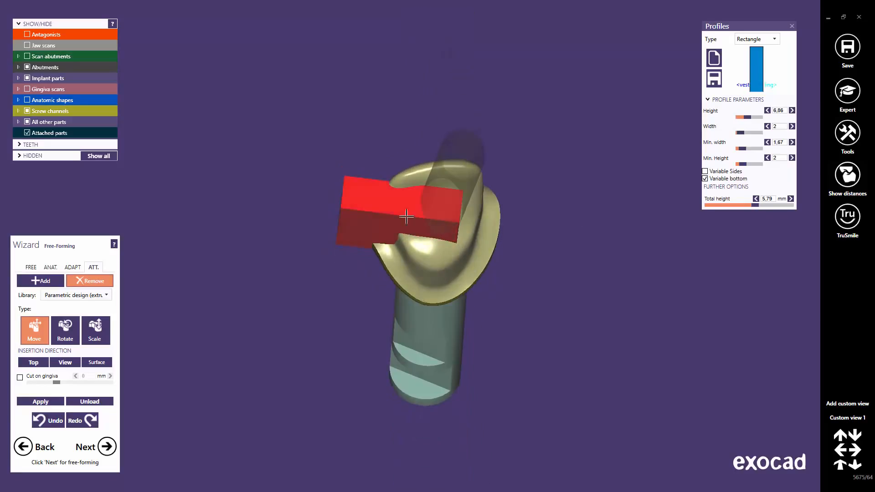
pyautogui.moveTo(350, 191); pyautogui.dragTo(496, 217, button='right')
pyautogui.moveTo(496, 217); pyautogui.dragTo(483, 232)
pyautogui.moveTo(483, 232); pyautogui.dragTo(466, 252, button='right')
pyautogui.moveTo(482, 253); pyautogui.dragTo(479, 236)
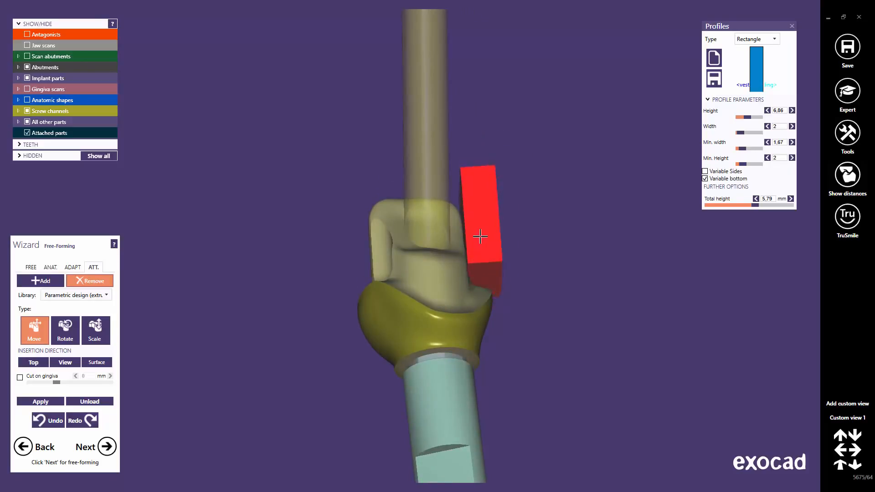
pyautogui.moveTo(478, 261); pyautogui.dragTo(480, 253, button='right')
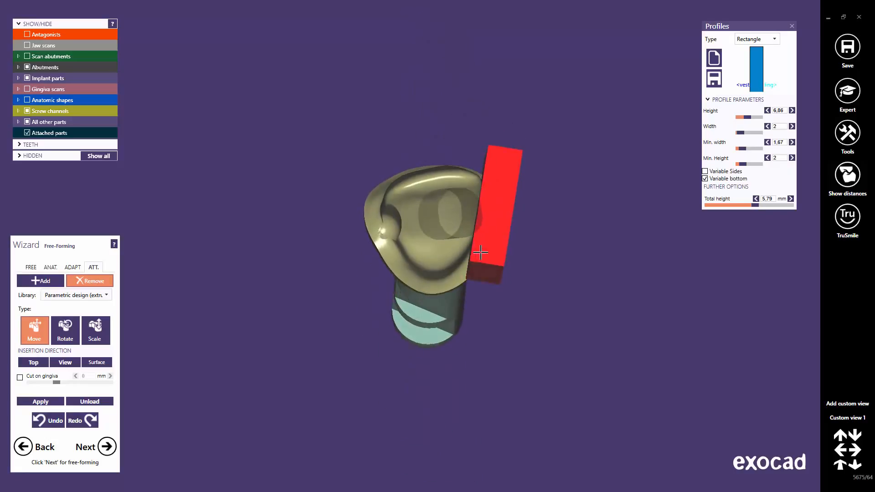
pyautogui.moveTo(480, 247); pyautogui.dragTo(476, 260)
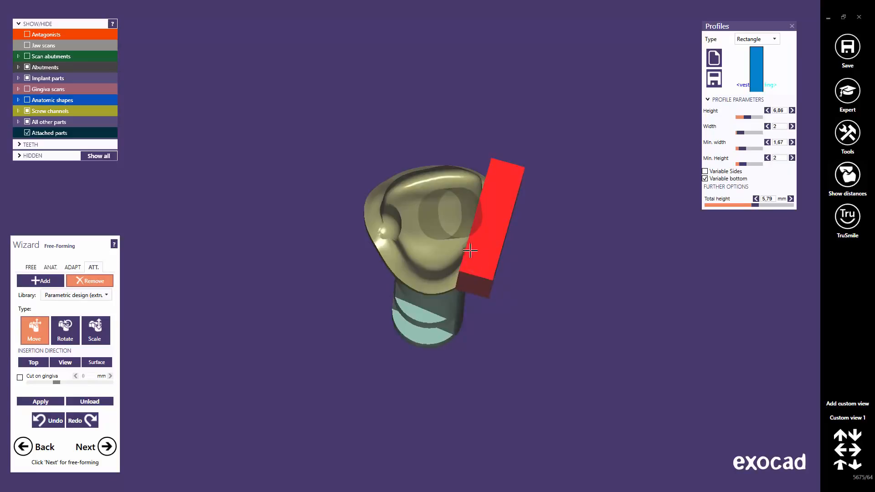
# Nudge the rectangular attachment against the abutment wall and apply it
pyautogui.moveTo(470, 250); pyautogui.dragTo(475, 256, button='right')
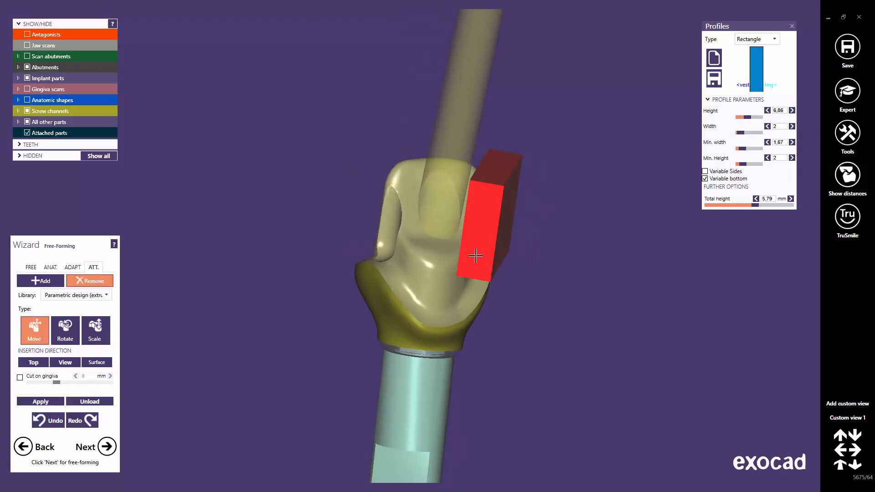
pyautogui.click(41, 401)
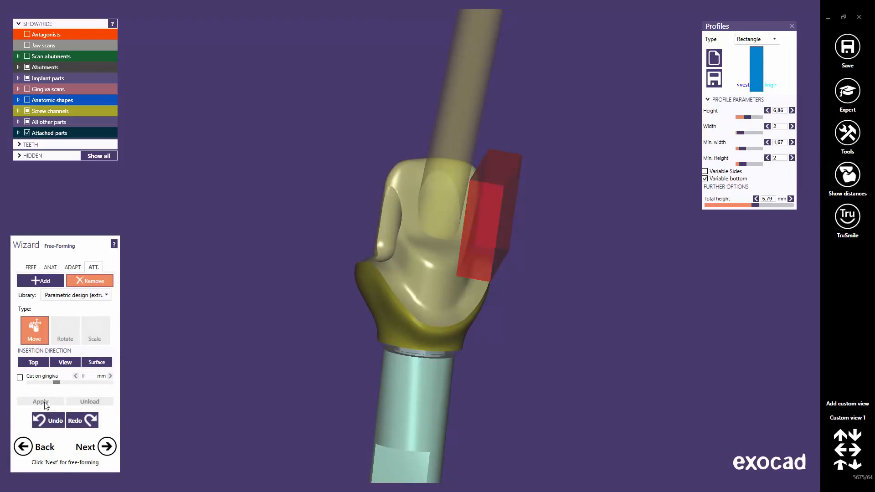
pyautogui.moveTo(430, 305); pyautogui.dragTo(425, 307, button='right')
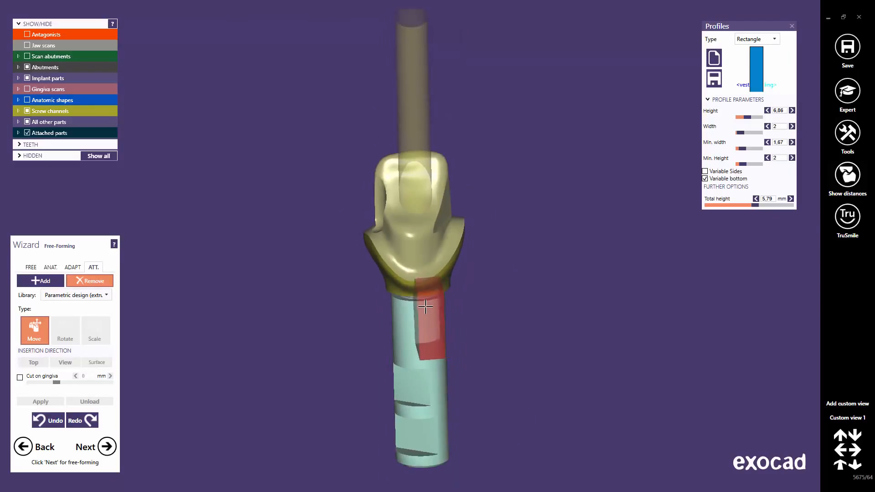
pyautogui.moveTo(425, 307); pyautogui.dragTo(425, 308)
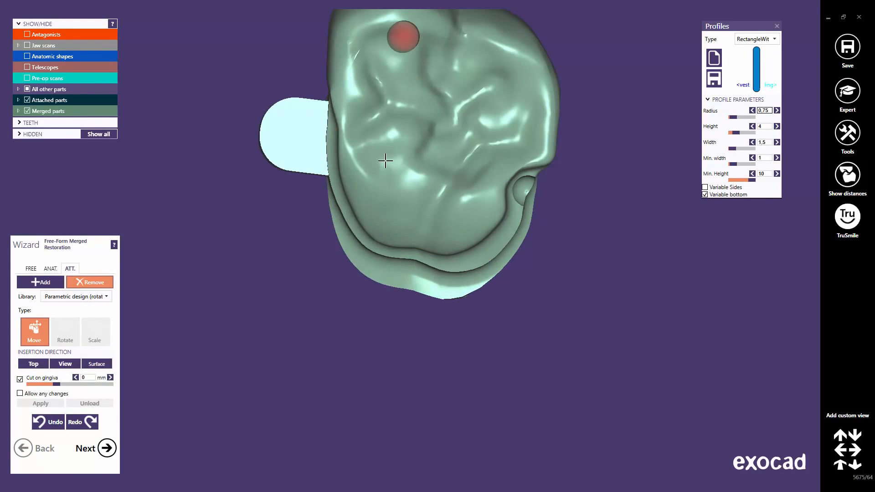
# Load the SCREW-MKO2.stl file as an attachment for the merged restoration
pyautogui.moveTo(385, 160); pyautogui.dragTo(385, 161, button='right')
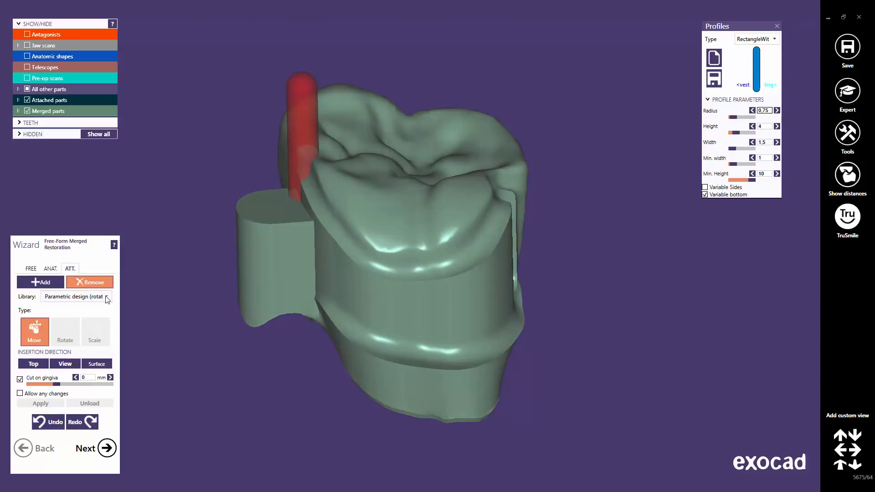
pyautogui.click(106, 298)
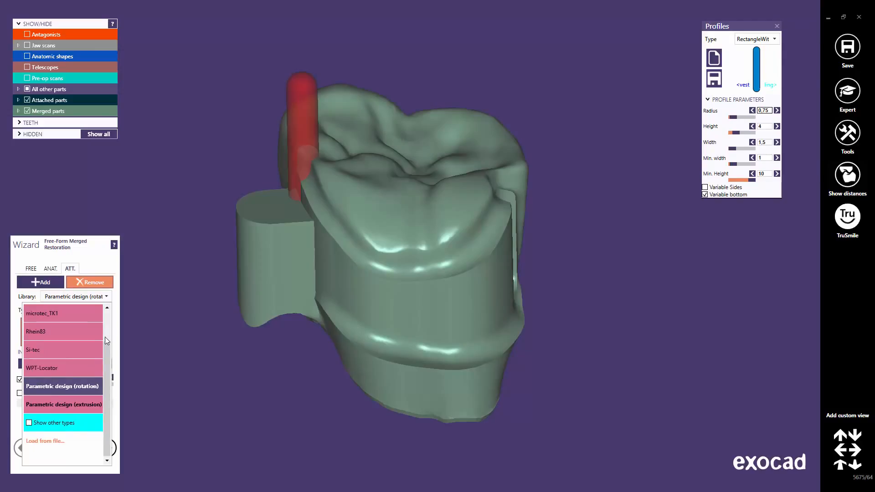
pyautogui.click(58, 441)
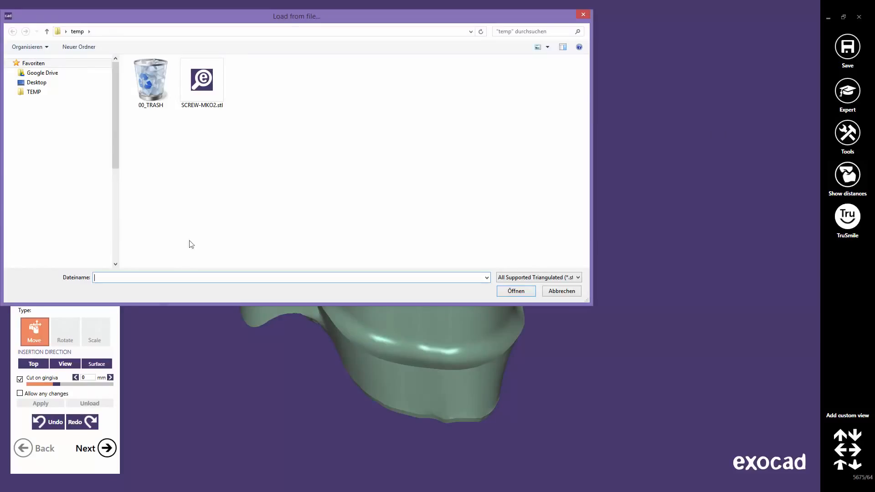
pyautogui.click(206, 81)
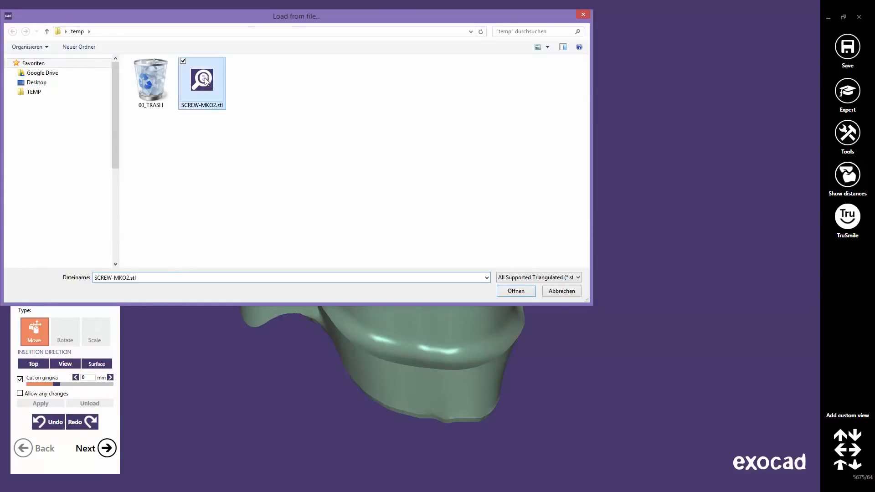
pyautogui.click(517, 292)
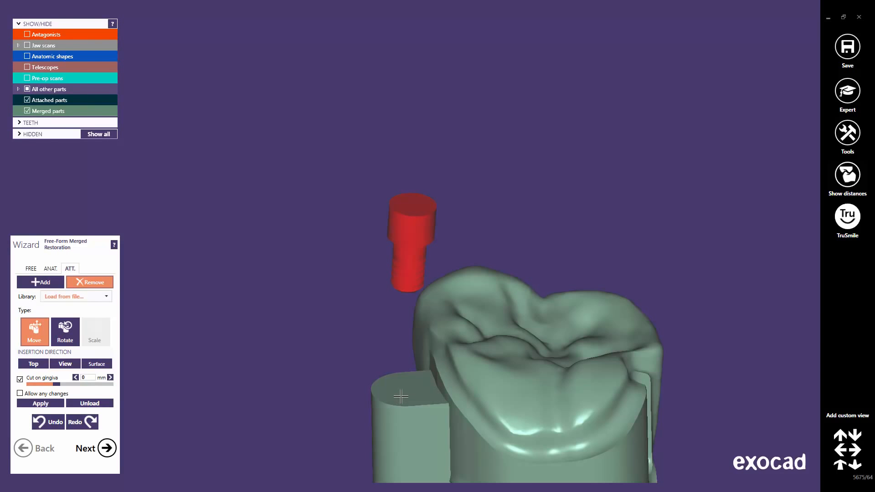
# Move the screw into the bore of the bolt housing on the restoration's side
pyautogui.middleClick(401, 397)
pyautogui.moveTo(419, 273); pyautogui.dragTo(420, 274, button='right')
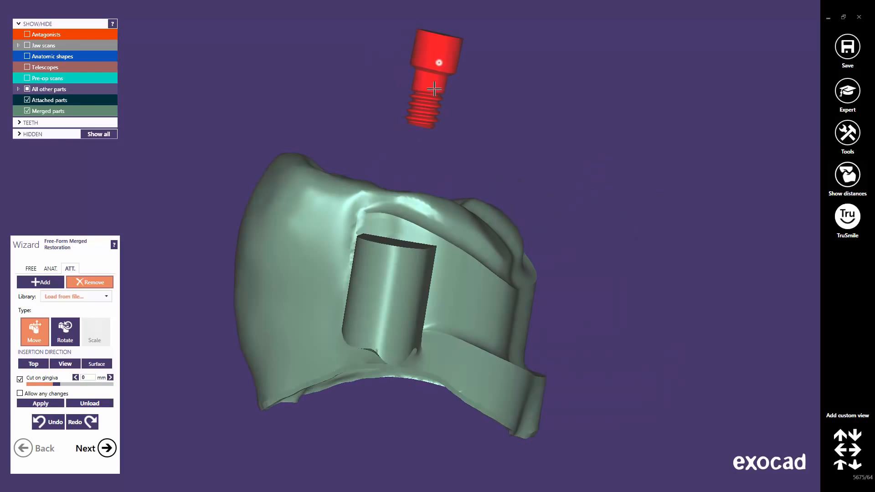
pyautogui.moveTo(434, 89); pyautogui.dragTo(409, 219)
pyautogui.moveTo(407, 219)
pyautogui.mouseDown(button='right')
pyautogui.moveTo(393, 218)
pyautogui.moveTo(408, 217)
pyautogui.moveTo(416, 182)
pyautogui.moveTo(408, 230)
pyautogui.moveTo(416, 230)
pyautogui.mouseUp(button='right')
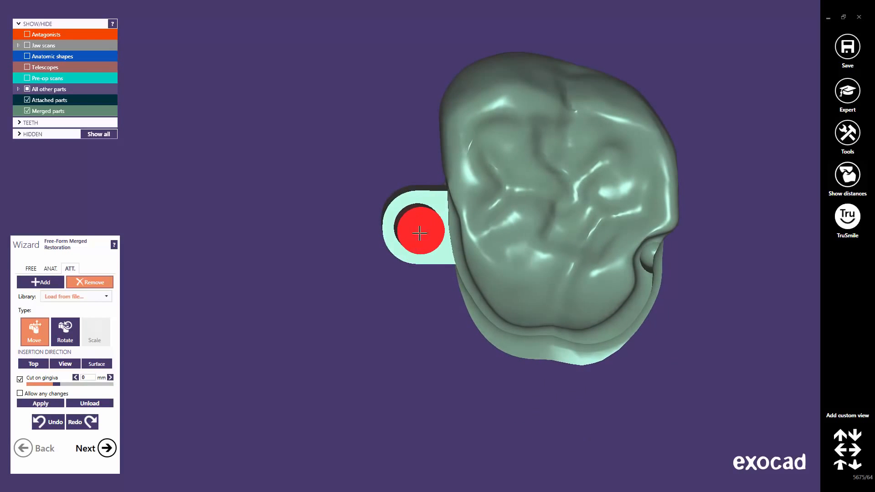
pyautogui.moveTo(420, 234); pyautogui.dragTo(419, 185, button='right')
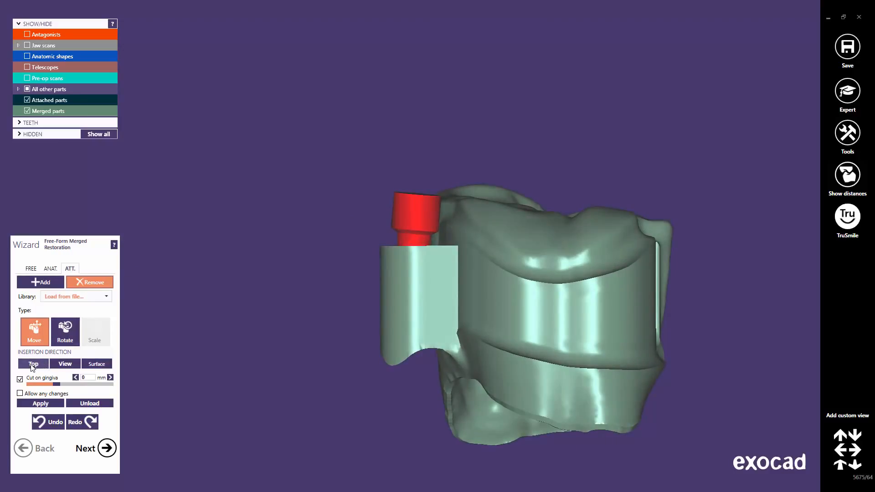
# Set the screw's insertion direction to Top and apply it in the housing
pyautogui.click(31, 364)
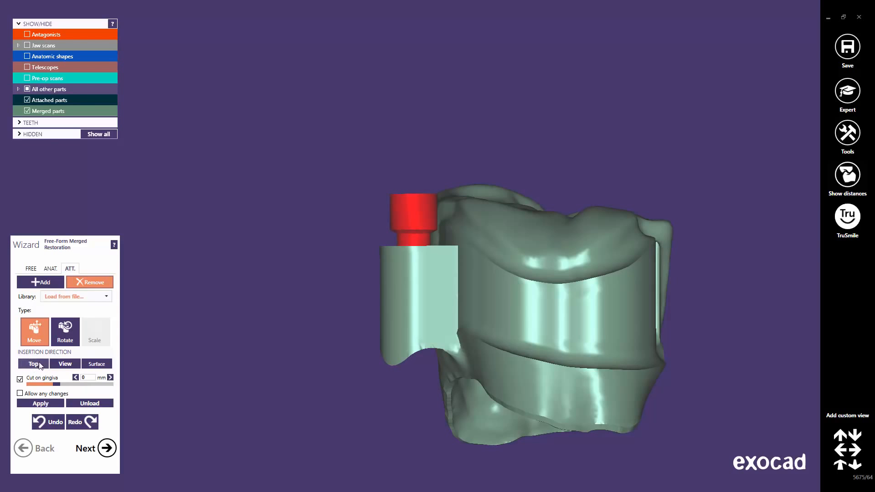
pyautogui.moveTo(406, 287)
pyautogui.mouseDown(button='right')
pyautogui.moveTo(398, 353)
pyautogui.moveTo(407, 293)
pyautogui.moveTo(402, 348)
pyautogui.moveTo(397, 293)
pyautogui.moveTo(404, 289)
pyautogui.mouseUp(button='right')
pyautogui.moveTo(501, 152); pyautogui.dragTo(497, 262, button='middle')
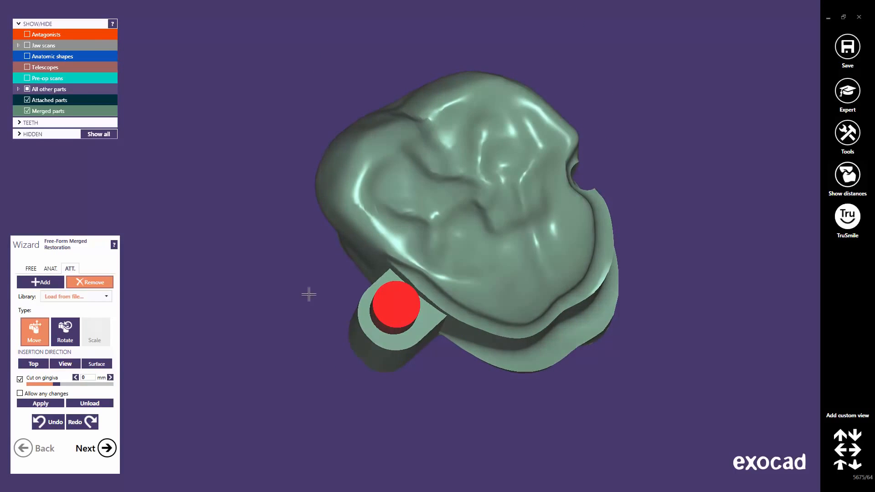
pyautogui.click(41, 404)
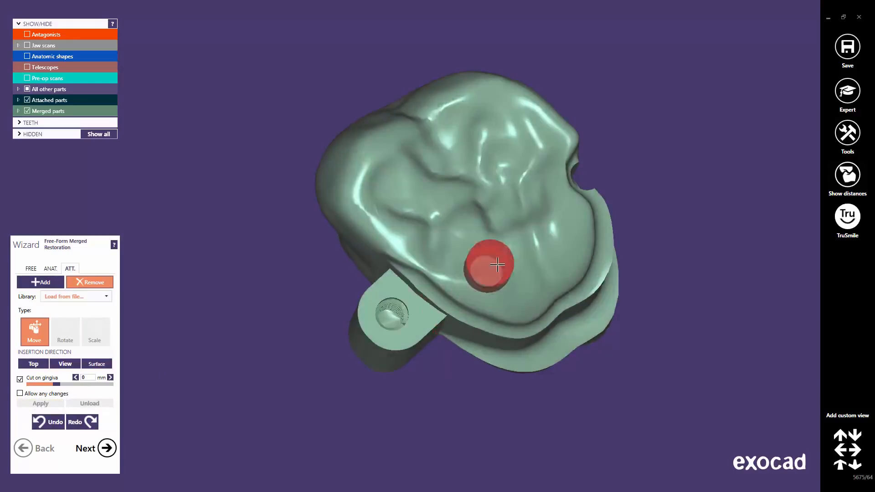
# Place a second screw in the crown's side wall with Allow any changes enabled
pyautogui.moveTo(492, 284); pyautogui.dragTo(499, 309, button='right')
pyautogui.middleClick(531, 326)
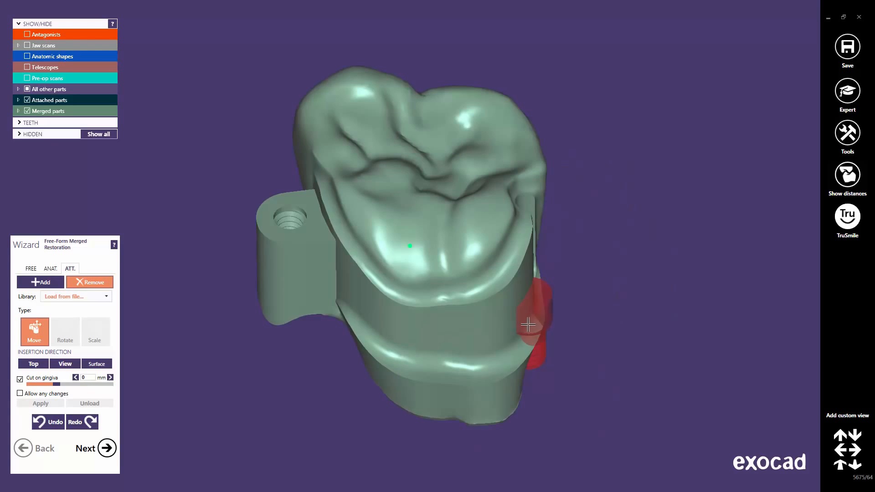
pyautogui.moveTo(400, 301); pyautogui.dragTo(443, 252, button='right')
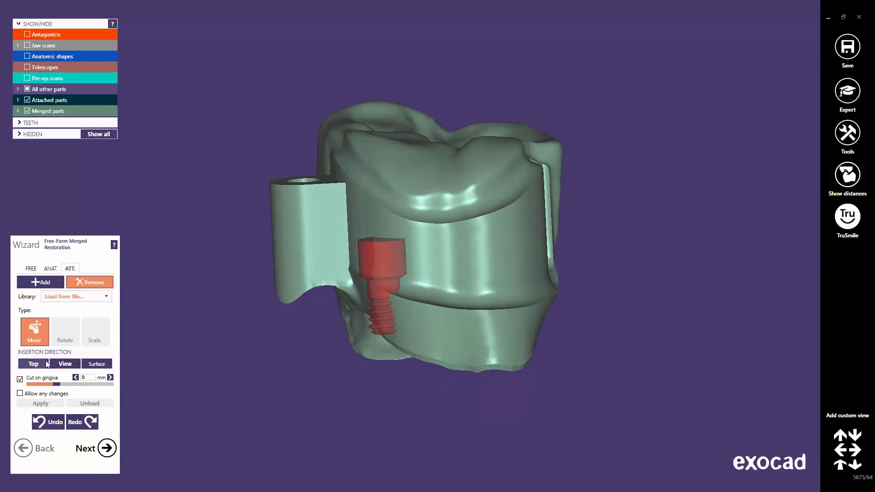
pyautogui.moveTo(20, 395)
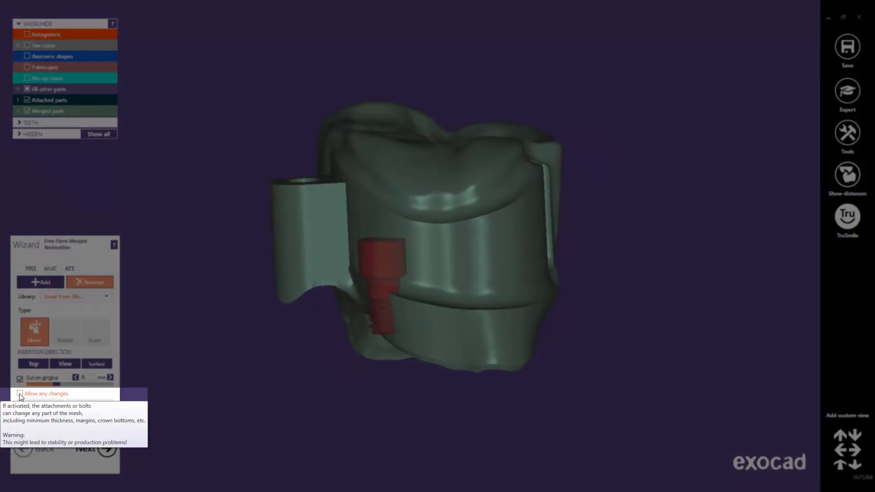
pyautogui.click(20, 393)
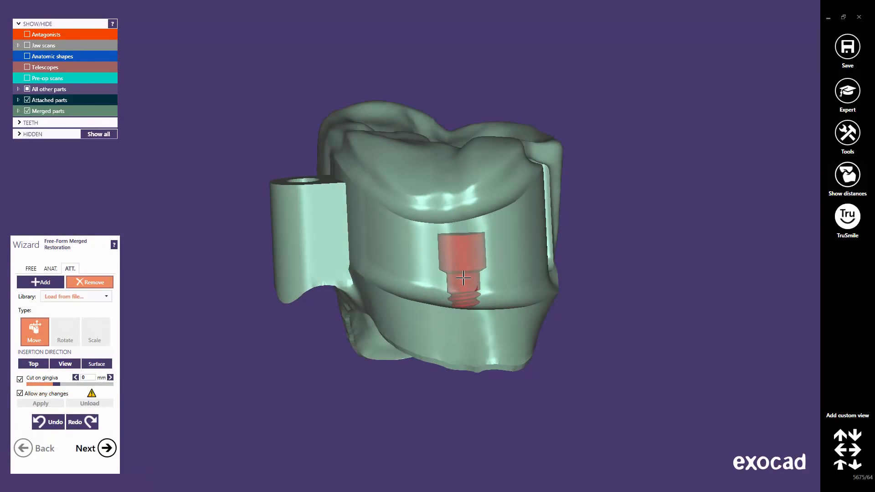
pyautogui.click(463, 278)
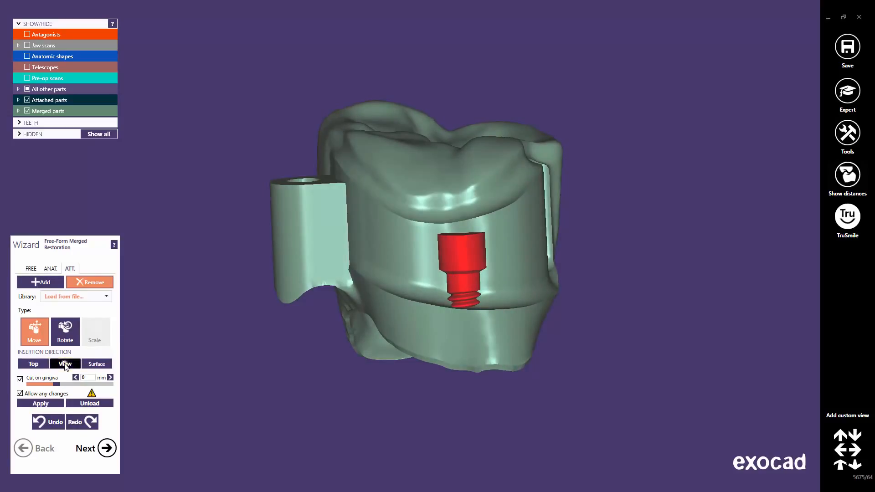
# Set the second screw's insertion direction to View, aligning it perpendicular to the side wall
pyautogui.click(65, 365)
pyautogui.moveTo(424, 306); pyautogui.dragTo(430, 303, button='right')
pyautogui.moveTo(444, 292); pyautogui.dragTo(452, 270)
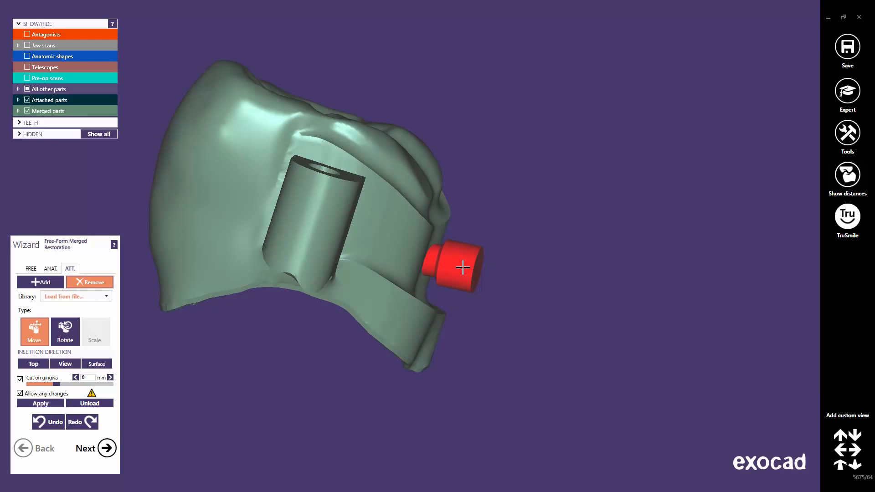
pyautogui.moveTo(470, 269); pyautogui.dragTo(473, 270, button='right')
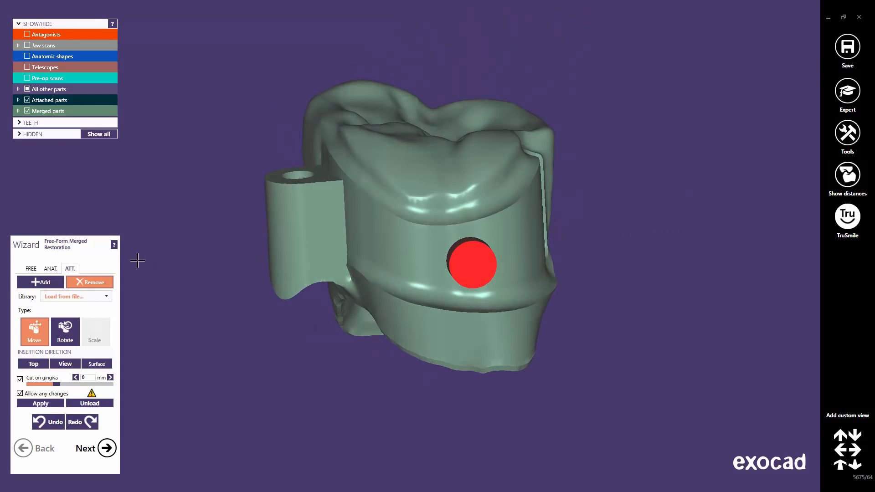
# Switch to free-forming Add/Remove with the cylinder brush and enlarge the brush size
pyautogui.click(30, 269)
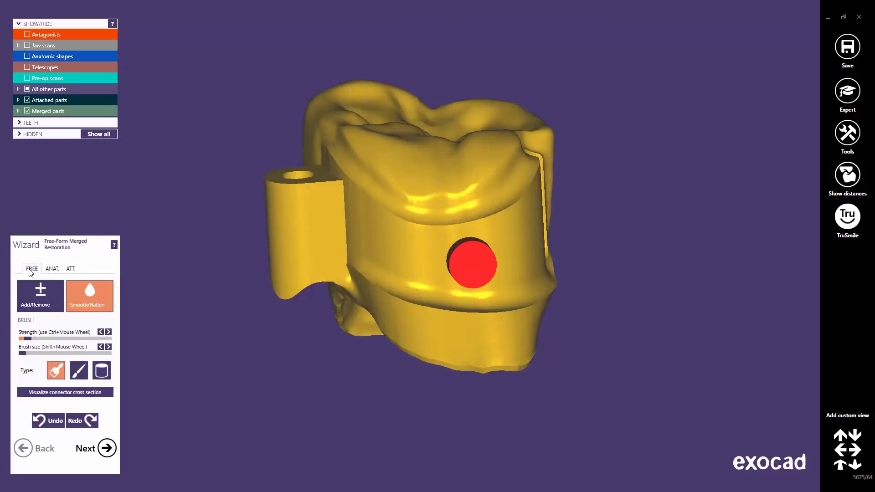
pyautogui.click(35, 293)
pyautogui.click(101, 370)
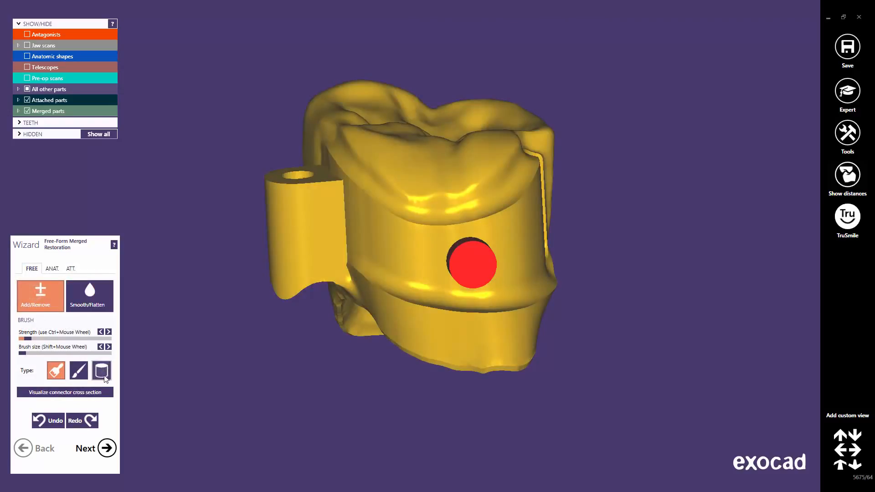
pyautogui.keyDown('shift'); pyautogui.scroll(5, 433, 260); pyautogui.keyUp('shift')
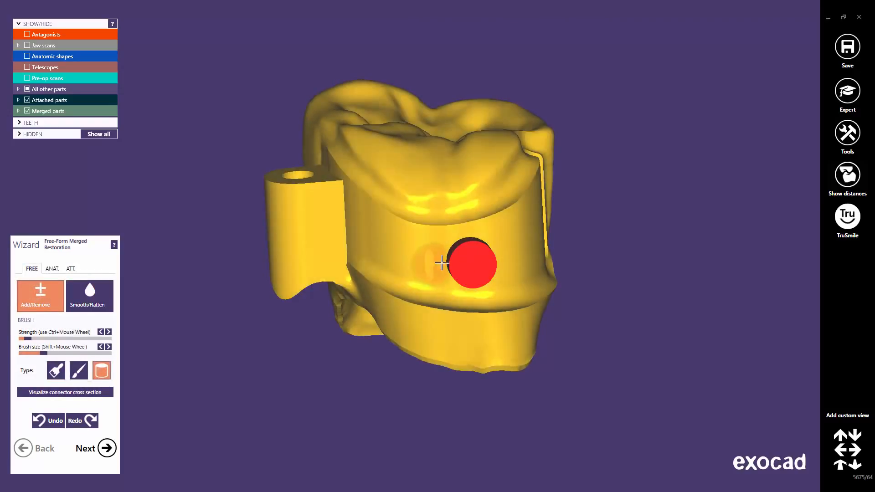
pyautogui.keyDown('shift'); pyautogui.scroll(2, 430, 269); pyautogui.keyUp('shift')
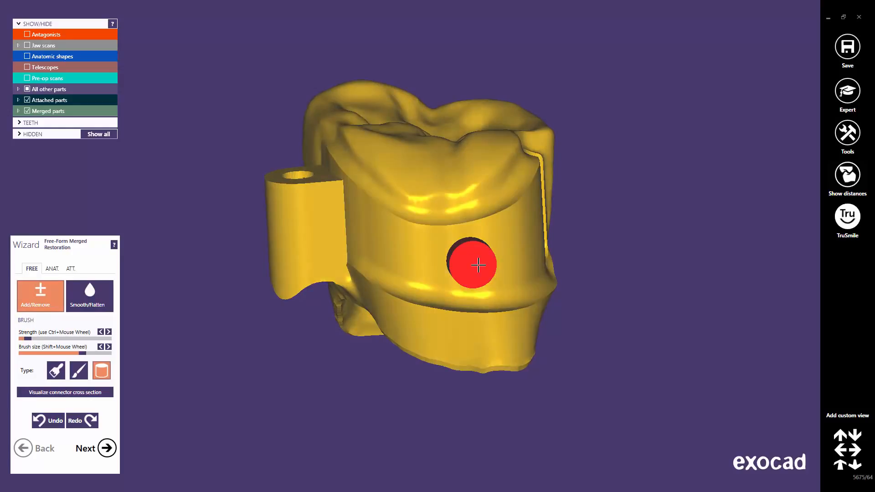
# Make the bar bolt attachment 50% transparent
pyautogui.rightClick(478, 265)
pyautogui.moveTo(629, 338)
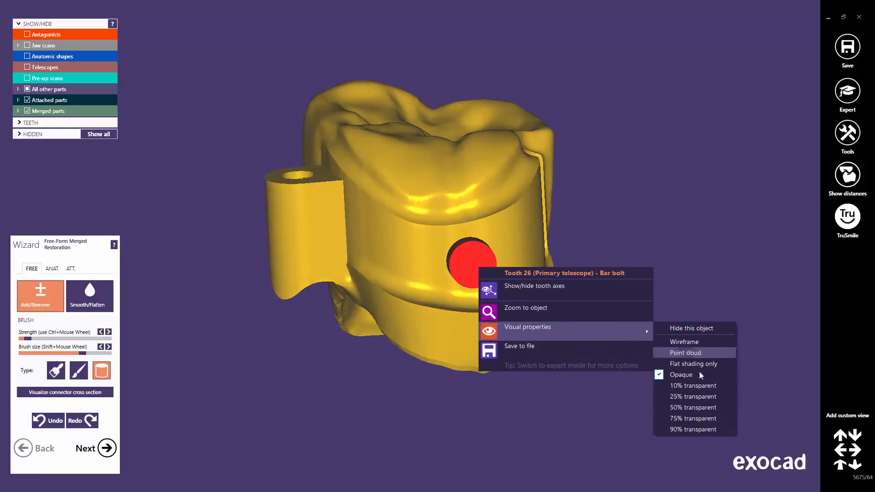
pyautogui.click(692, 407)
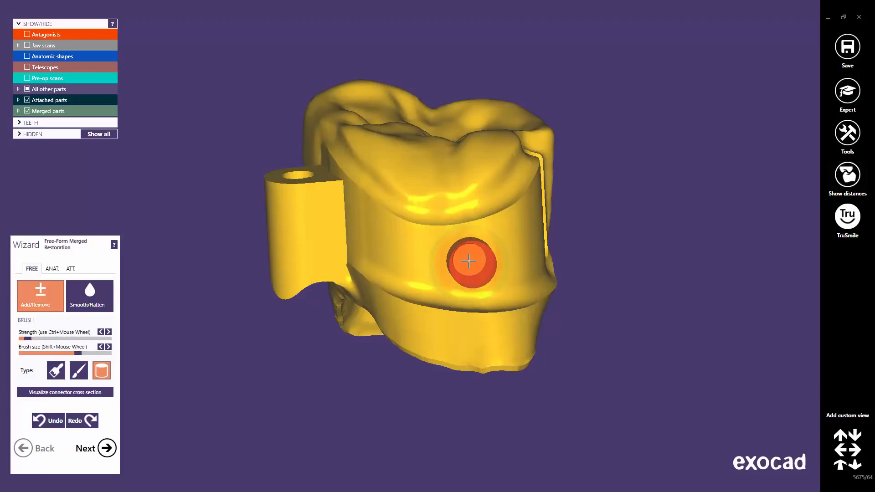
# Raise the brush strength and add material around the screw opening in the side wall
pyautogui.keyDown('ctrl'); pyautogui.scroll(5, 468, 261); pyautogui.keyUp('ctrl')
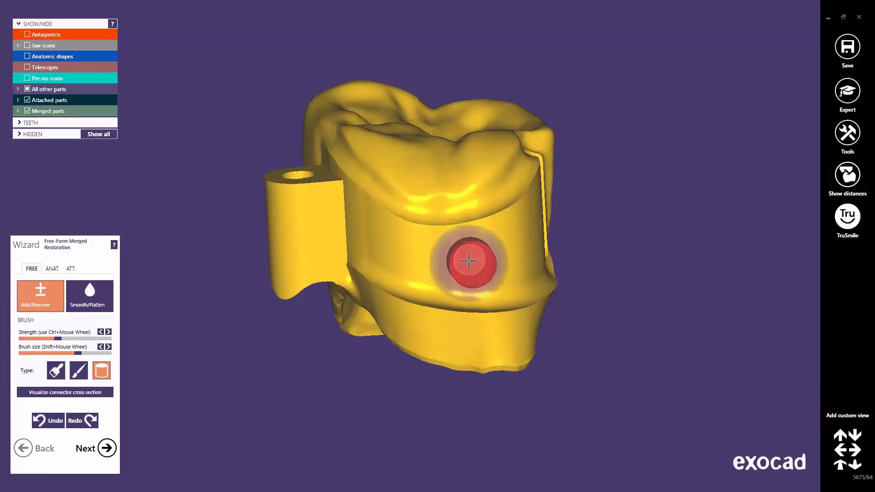
pyautogui.moveTo(468, 261); pyautogui.dragTo(479, 264, button='right')
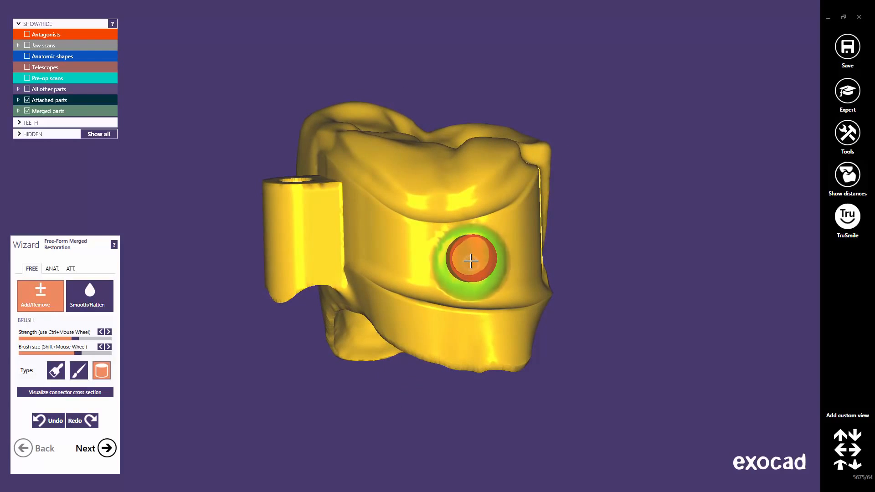
pyautogui.moveTo(483, 273)
pyautogui.mouseDown(button='right')
pyautogui.moveTo(473, 269)
pyautogui.moveTo(466, 288)
pyautogui.mouseUp(button='right')
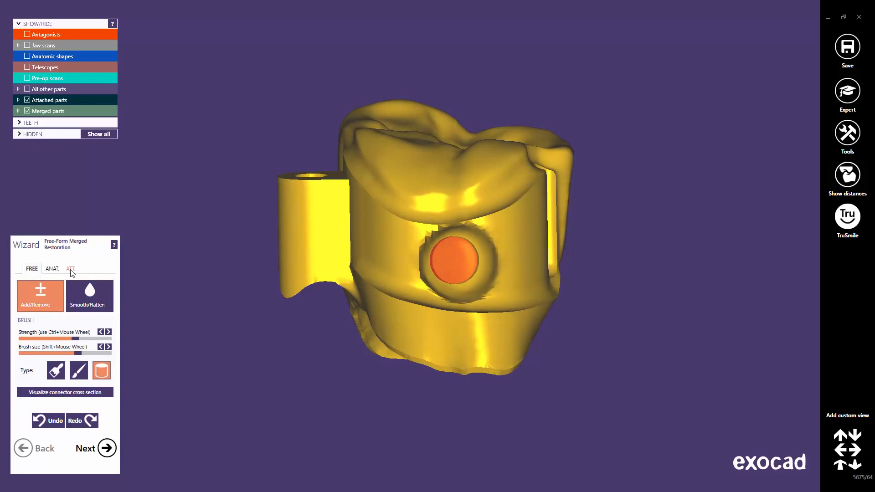
# Apply the screw attachment to the merged restoration from the attachment tab
pyautogui.click(71, 269)
pyautogui.moveTo(460, 284); pyautogui.dragTo(455, 287, button='right')
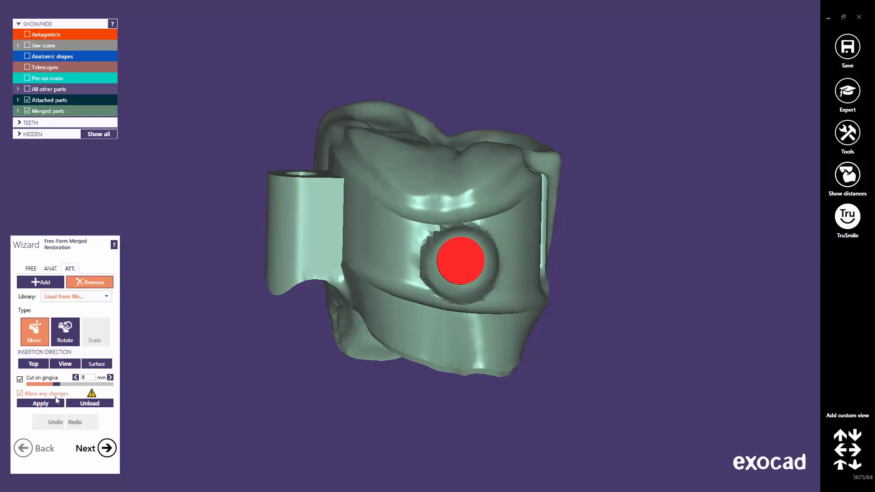
pyautogui.click(49, 403)
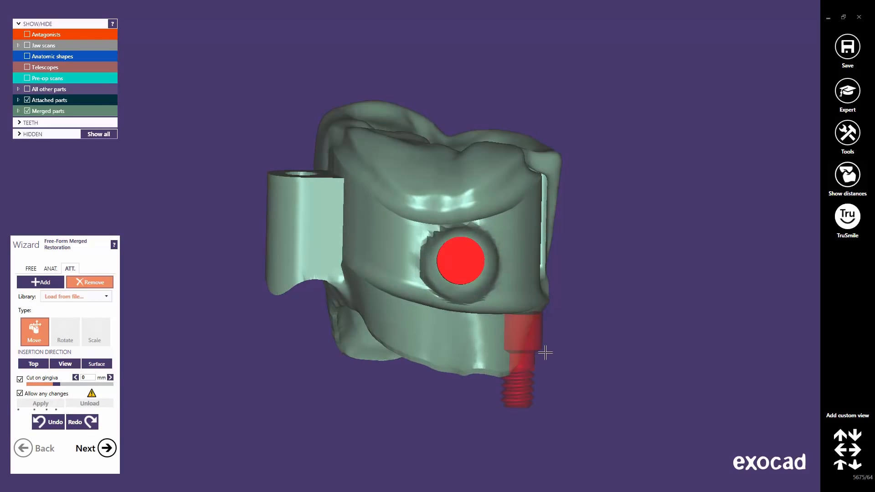
pyautogui.moveTo(542, 352); pyautogui.dragTo(457, 337, button='right')
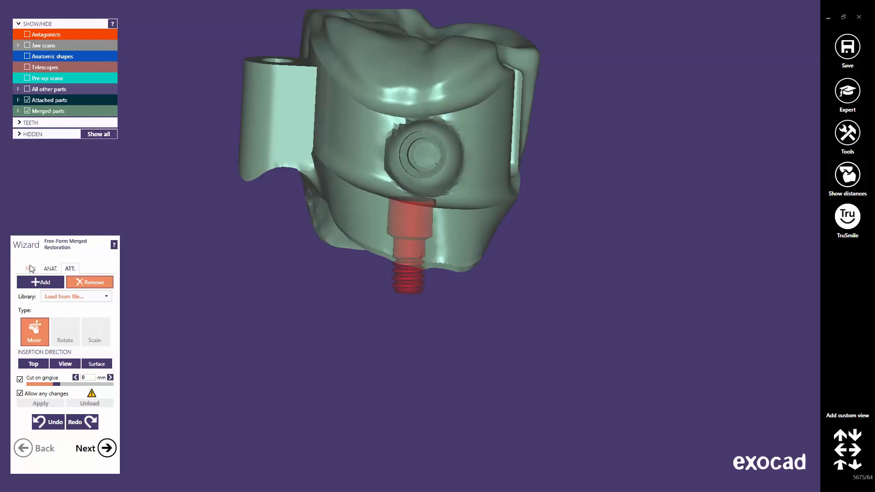
# Add material below the screw opening with the cylinder brush, then undo the last two free-form edits
pyautogui.click(31, 269)
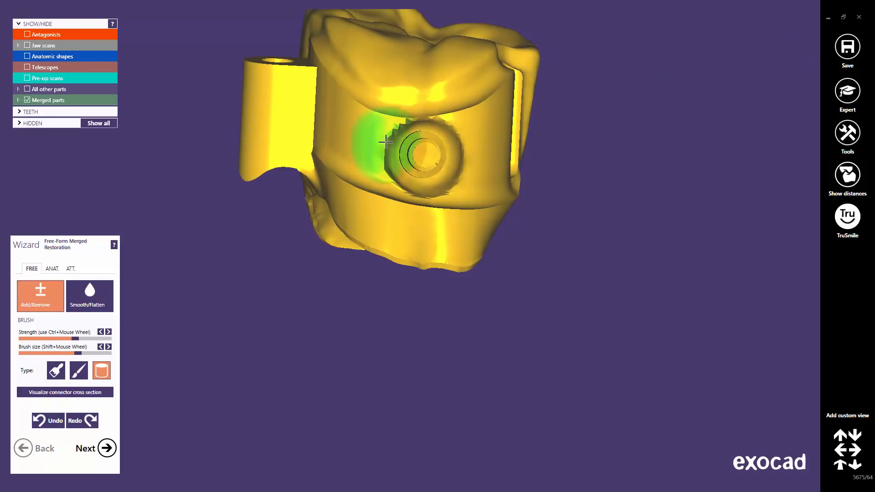
pyautogui.moveTo(385, 142); pyautogui.dragTo(382, 250, button='right')
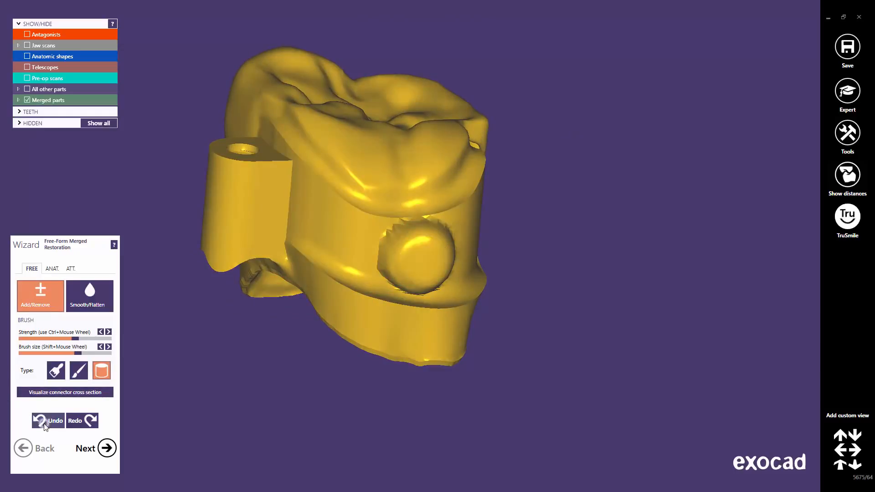
pyautogui.click(44, 423)
pyautogui.click(44, 424)
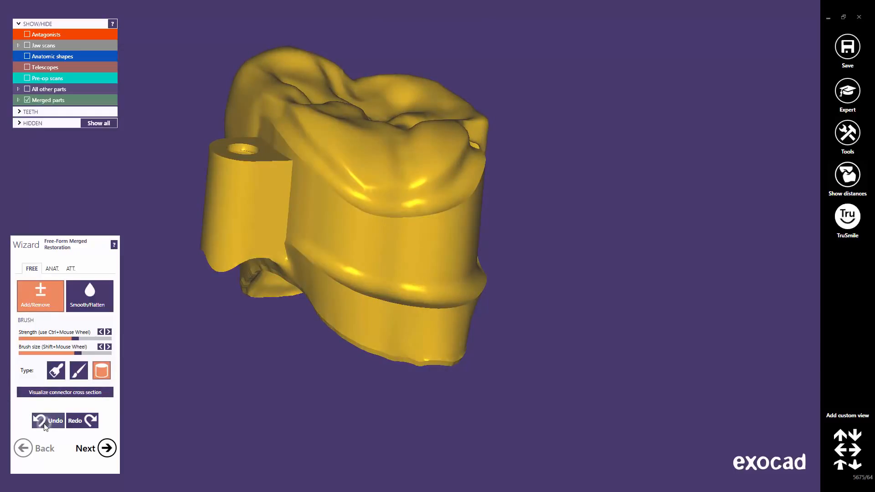
# Show the jaw scans and inspect the restoration in its position between the neighbouring teeth
pyautogui.moveTo(395, 292); pyautogui.dragTo(404, 250, button='right')
pyautogui.middleClick(408, 211)
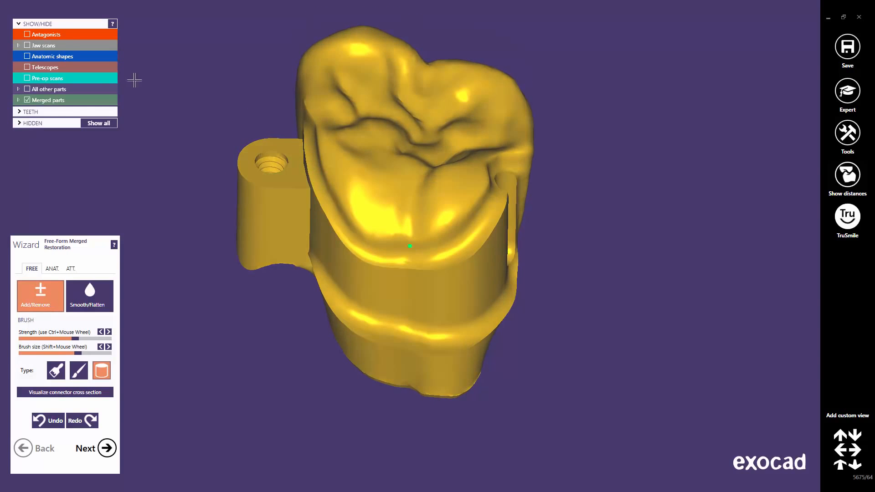
pyautogui.click(27, 46)
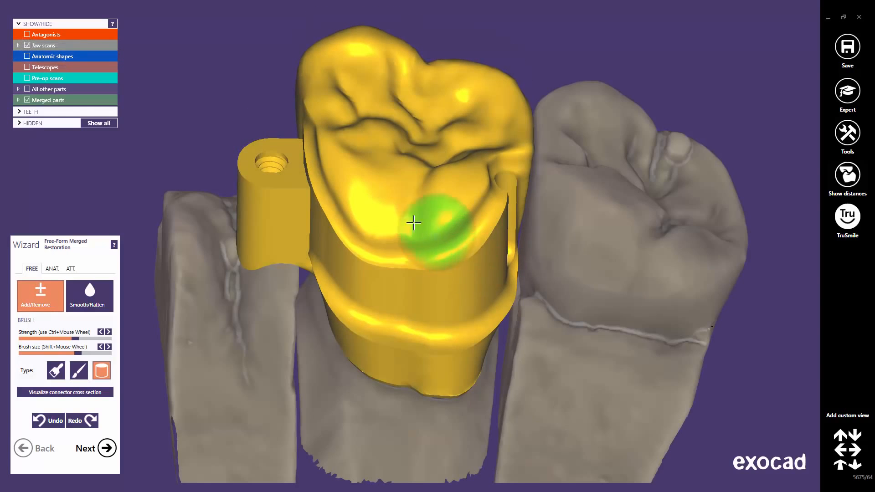
pyautogui.scroll(-3, 398, 219)
pyautogui.moveTo(400, 220); pyautogui.dragTo(403, 220, button='right')
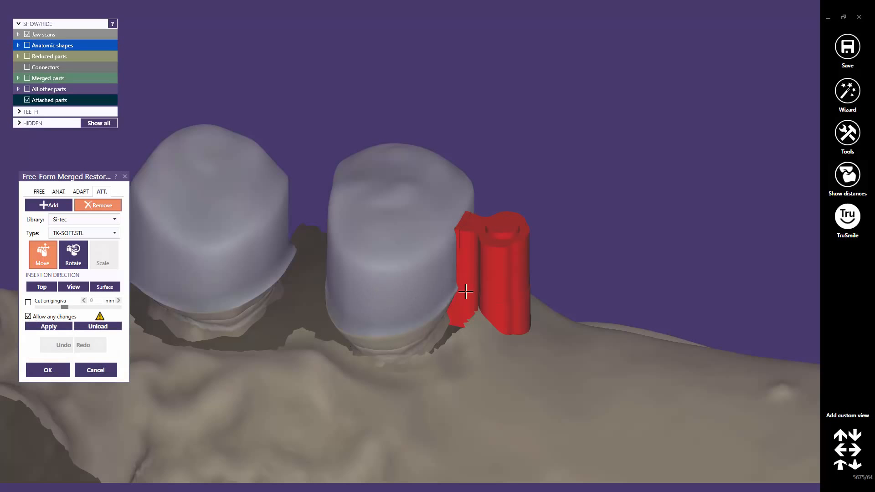
# Show the merged parts and apply the TK-SOFT.STL attachment to the merged restoration
pyautogui.scroll(-2, 483, 291)
pyautogui.moveTo(456, 289); pyautogui.dragTo(451, 289, button='right')
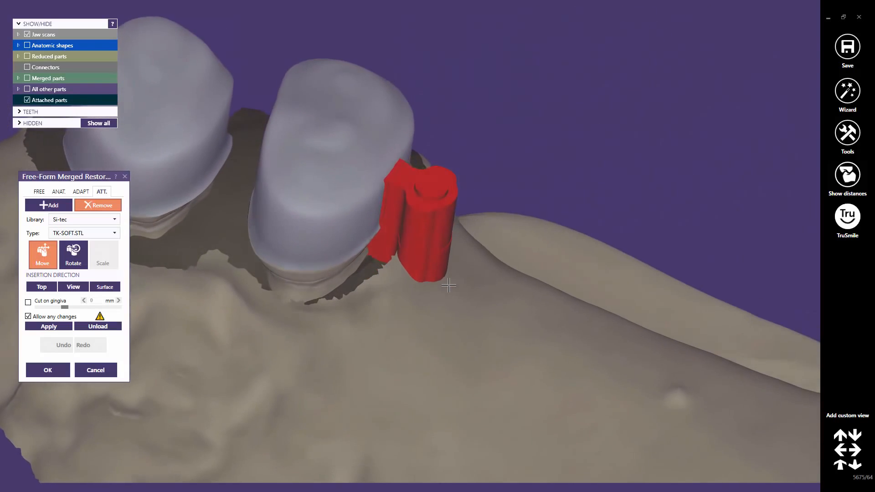
pyautogui.scroll(3, 390, 162)
pyautogui.scroll(2, 390, 161)
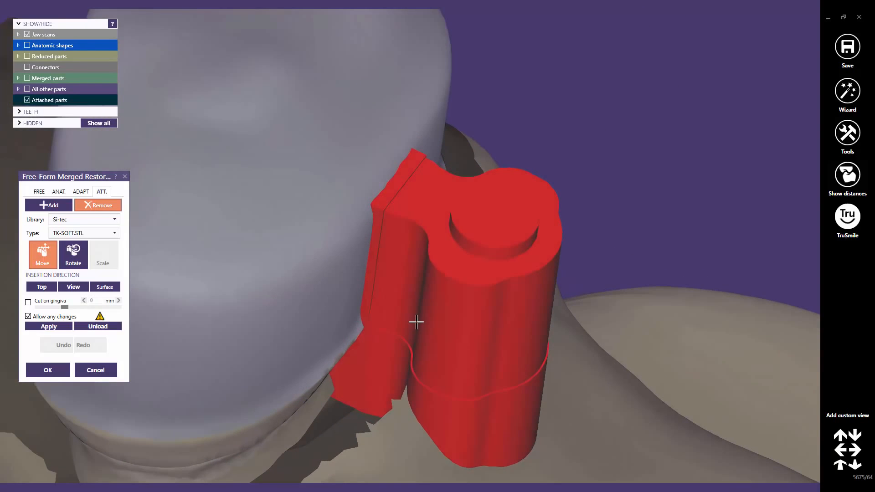
pyautogui.scroll(-5, 416, 322)
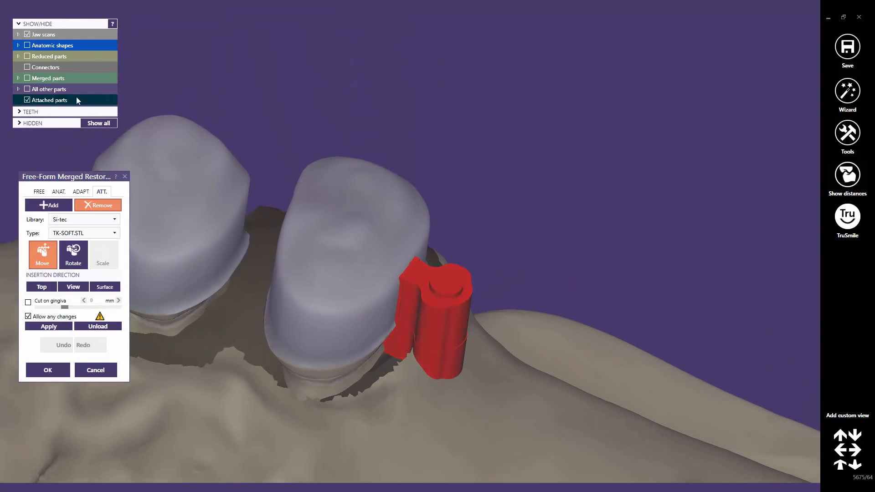
pyautogui.click(28, 77)
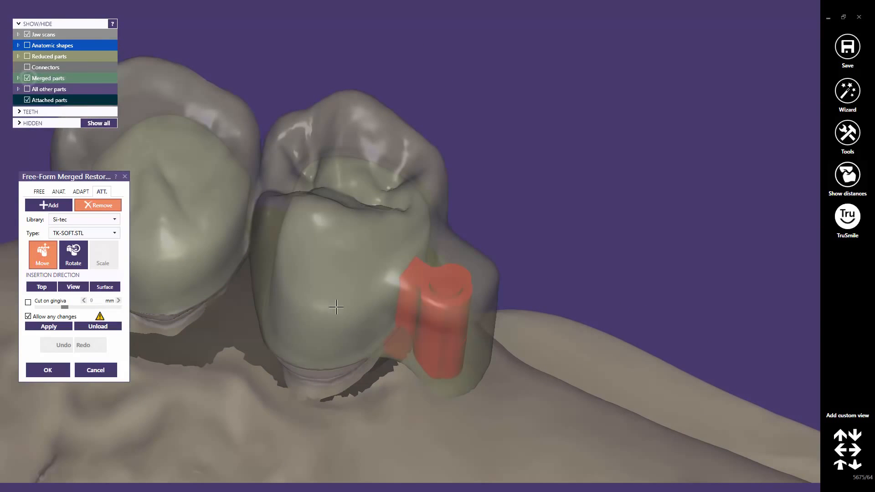
pyautogui.moveTo(314, 304); pyautogui.dragTo(378, 332, button='right')
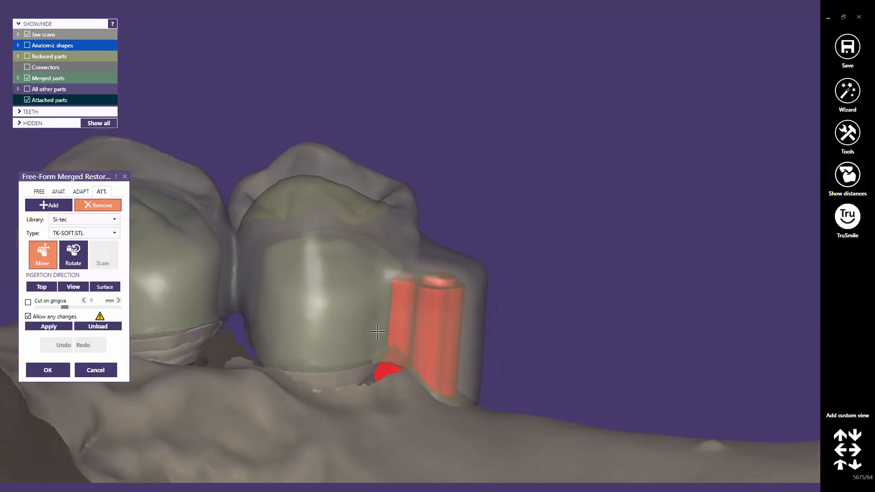
pyautogui.click(45, 326)
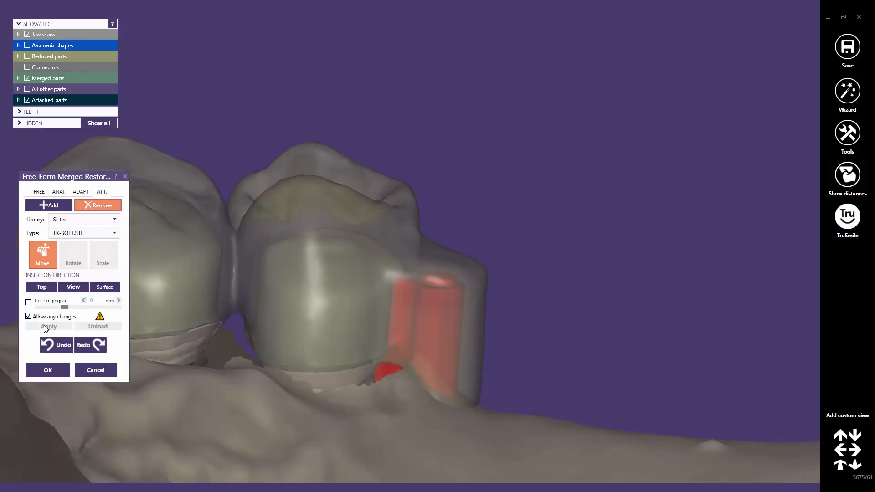
# Switch to free-forming, make the merged parts fully opaque and hide the jaw scans
pyautogui.click(39, 192)
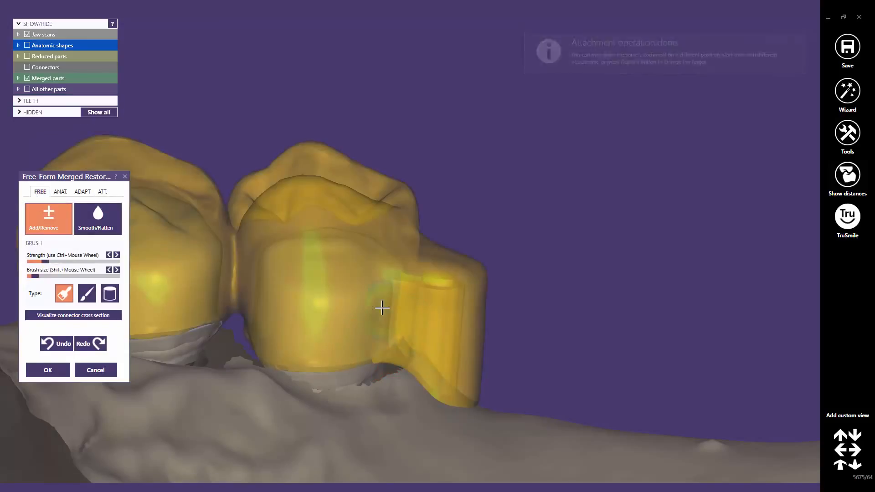
pyautogui.scroll(-5, 381, 308)
pyautogui.moveTo(357, 297); pyautogui.dragTo(358, 298, button='right')
pyautogui.scroll(5, 466, 254)
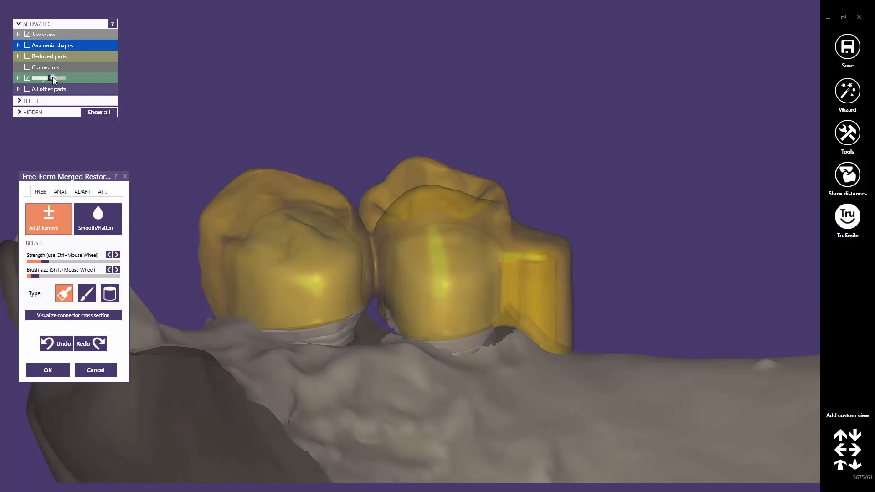
pyautogui.moveTo(53, 78); pyautogui.dragTo(87, 79)
pyautogui.click(27, 34)
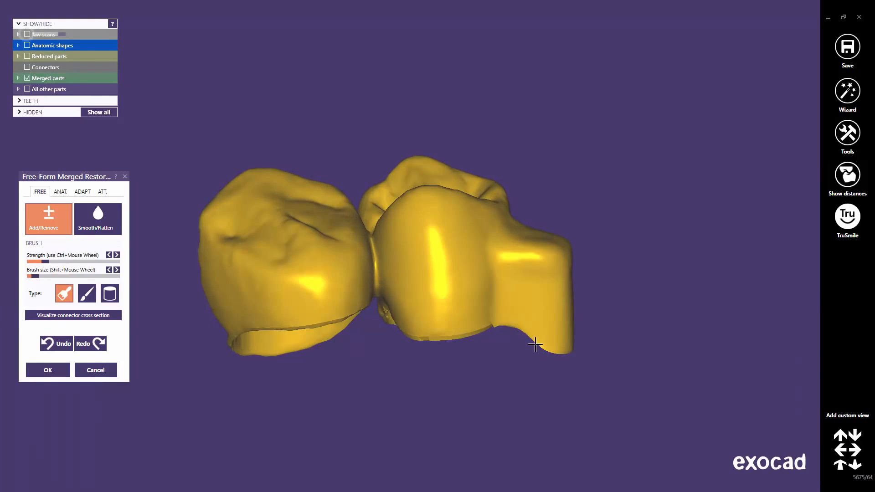
pyautogui.moveTo(531, 343); pyautogui.dragTo(512, 315, button='right')
pyautogui.scroll(4, 536, 342)
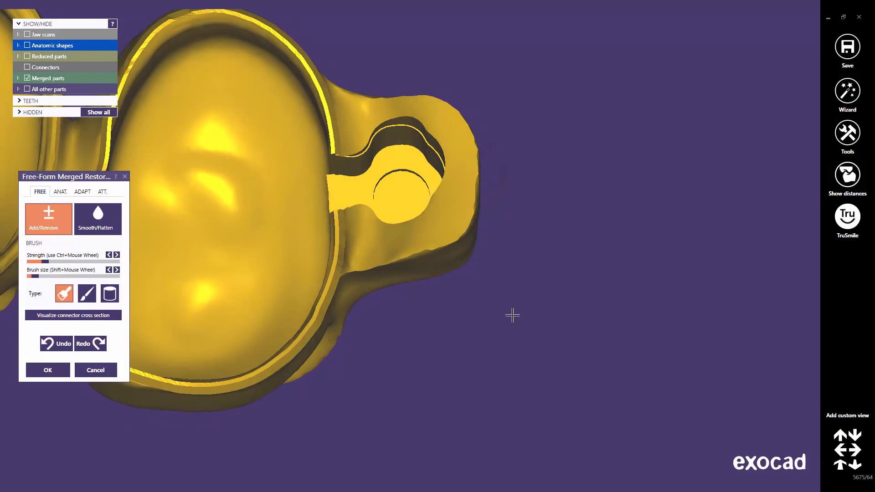